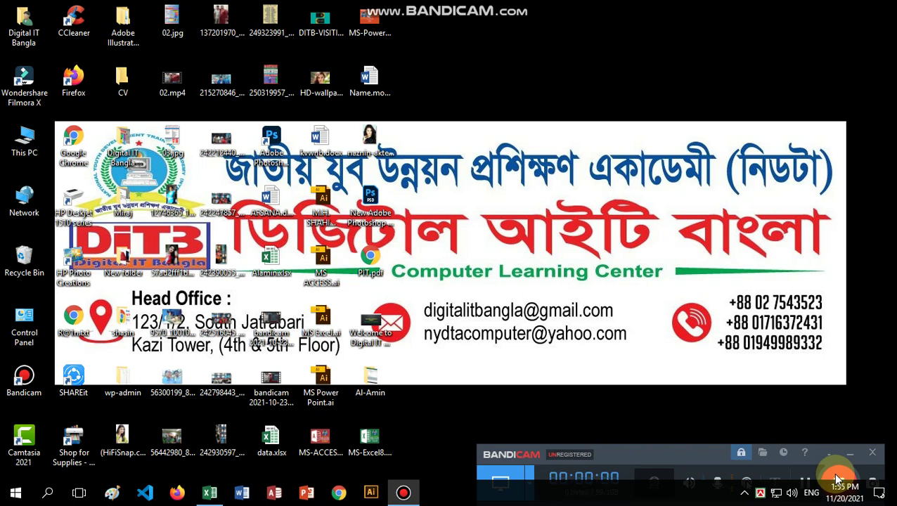
Bring the Alamin.xlsx workbook forward, showing the student result sheet on Sheet3
left_click(762, 453)
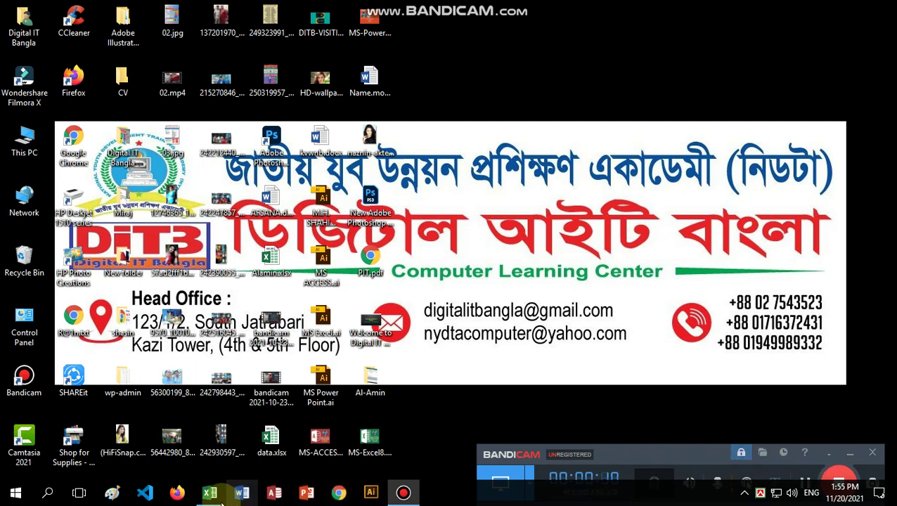
left_click(218, 499)
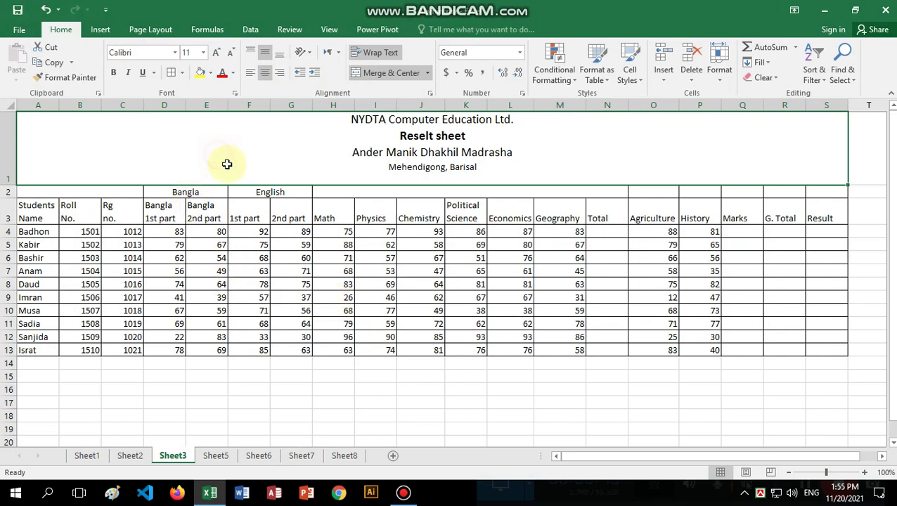
left_click_drag(218, 154, 310, 353)
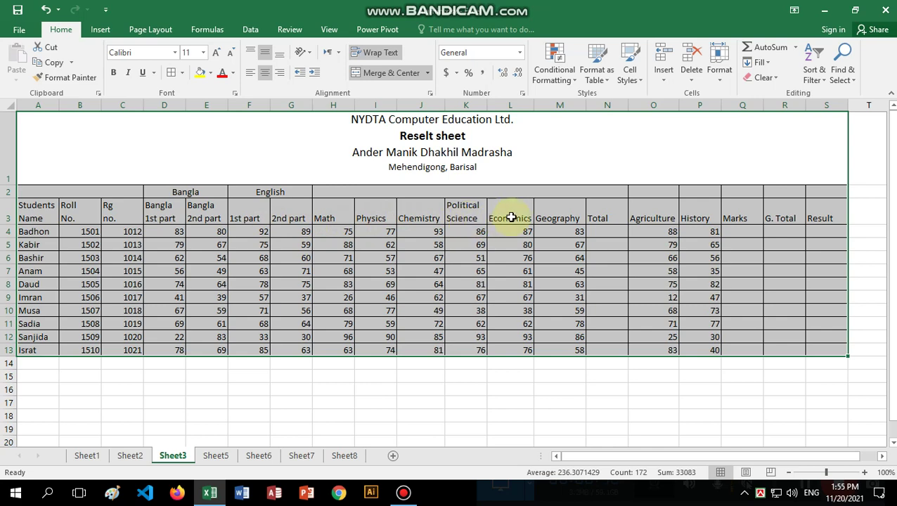
left_click(608, 232)
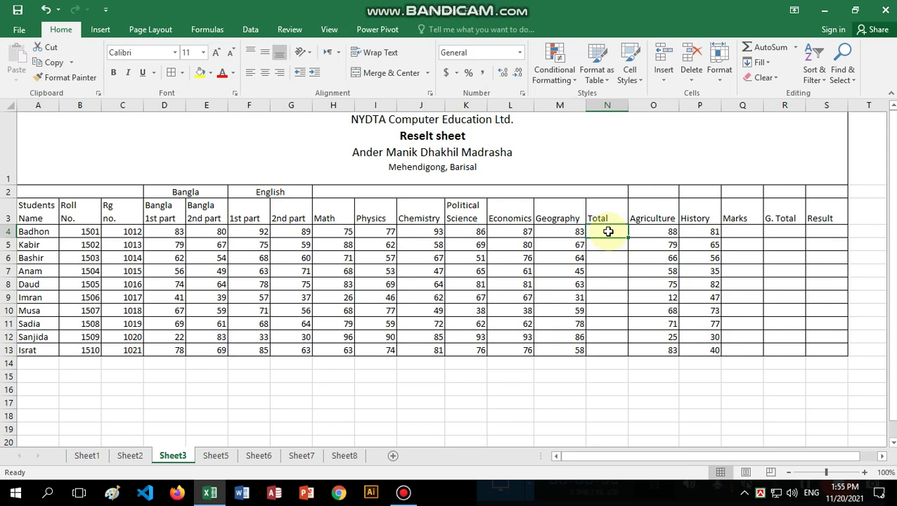
Enter =SUM(D4:M4) in N4, giving Badhon's total of 845
type("=")
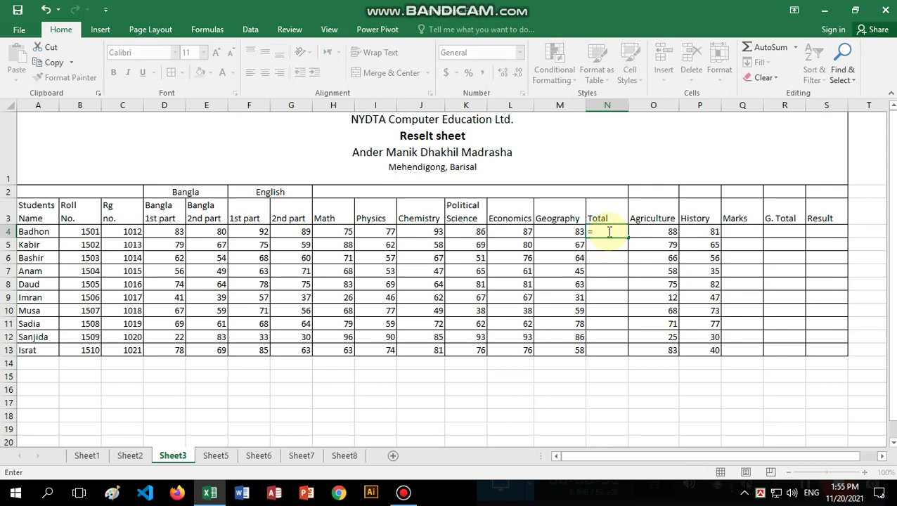
type("su")
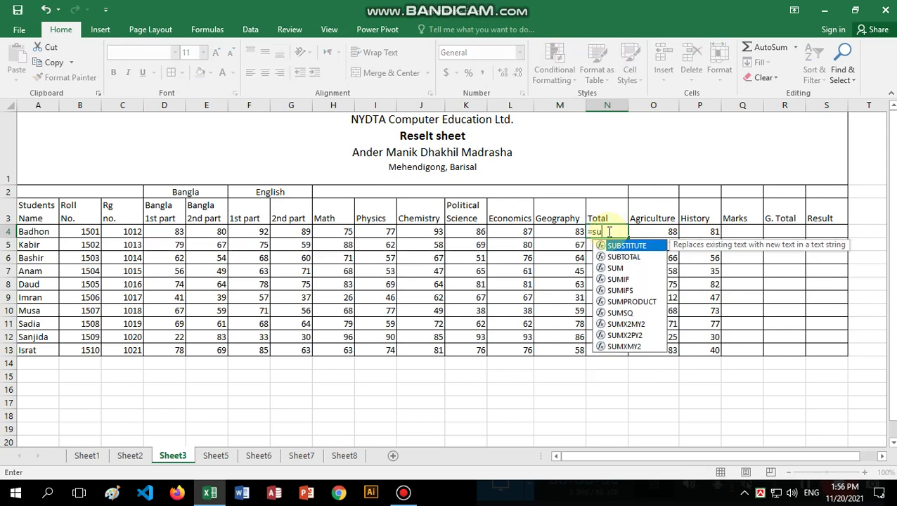
type("m")
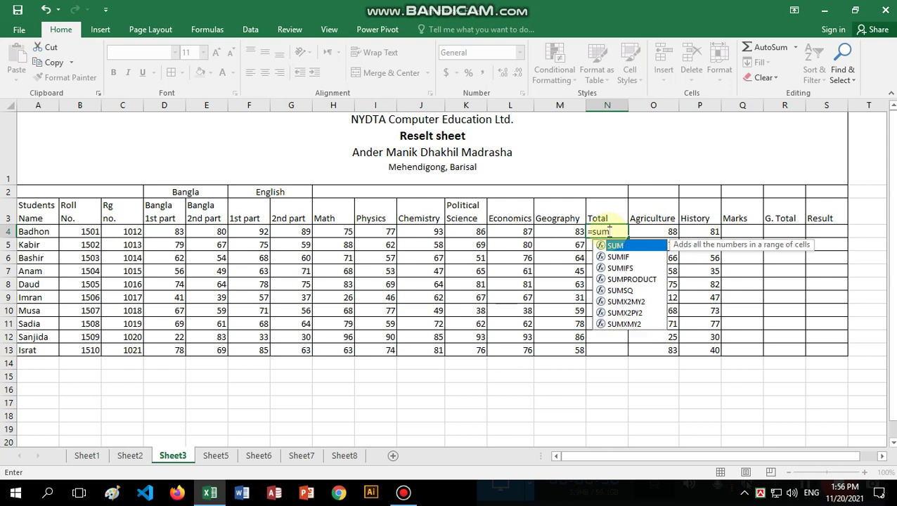
type("(")
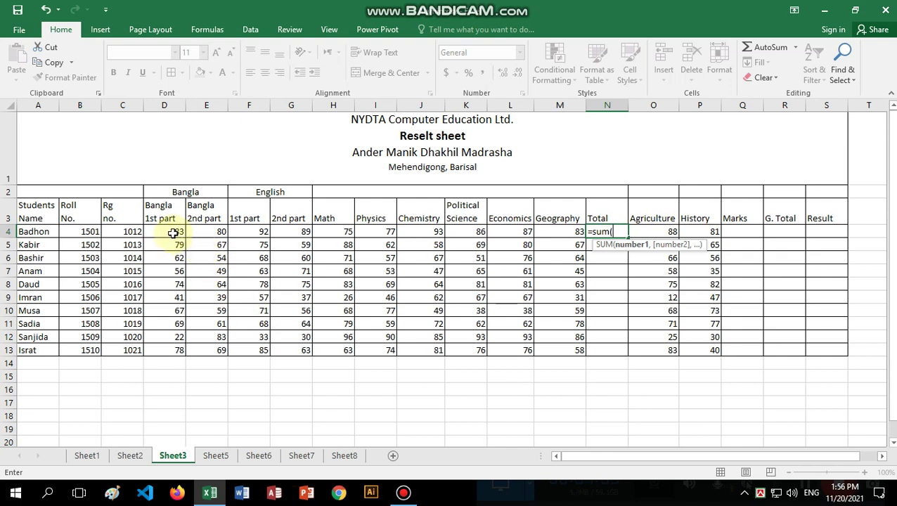
left_click(173, 234)
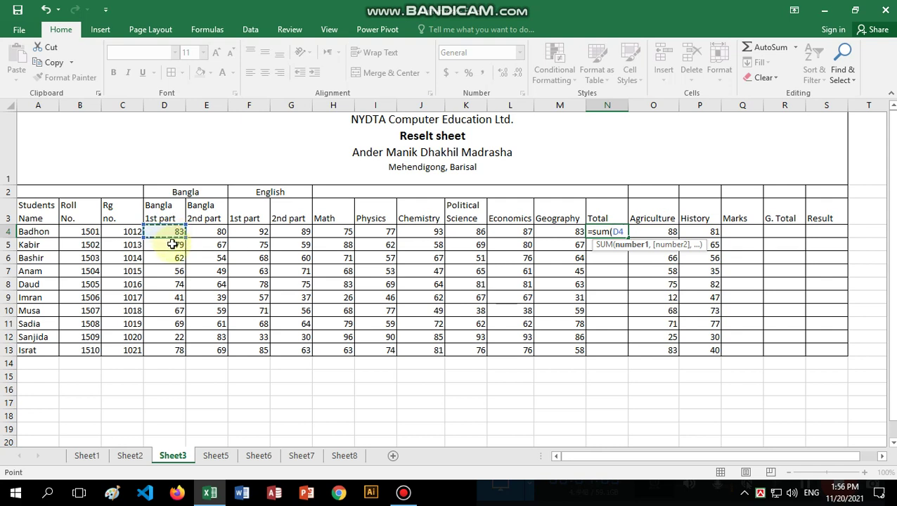
right_click(172, 244)
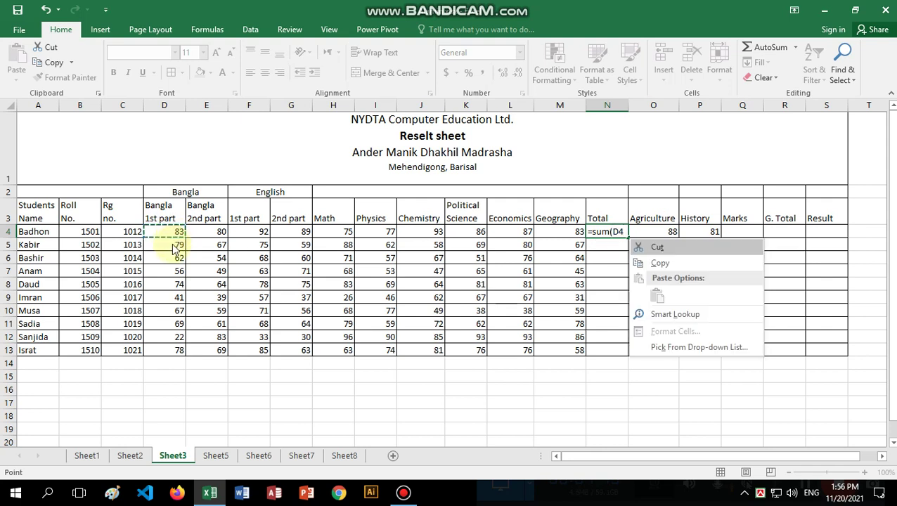
left_click(608, 232)
type("+")
key("F8")
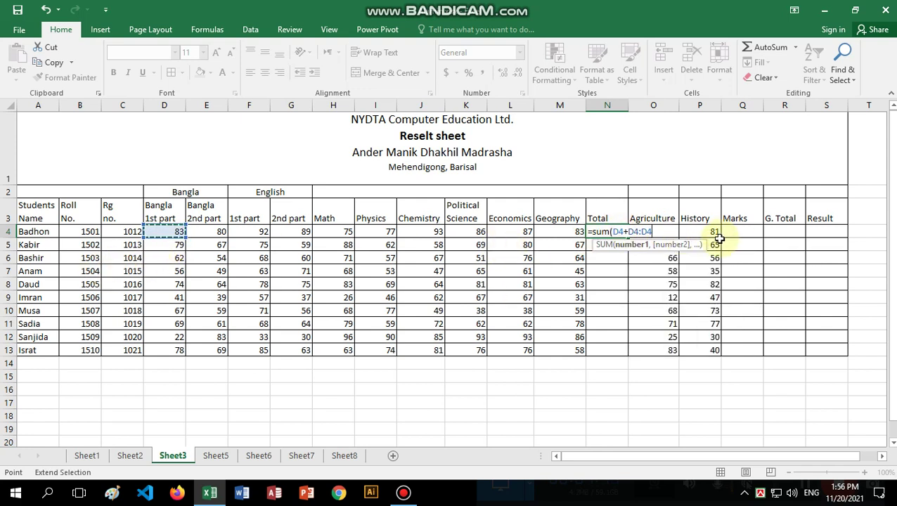
key("BackSpace")
key("BackSpace")
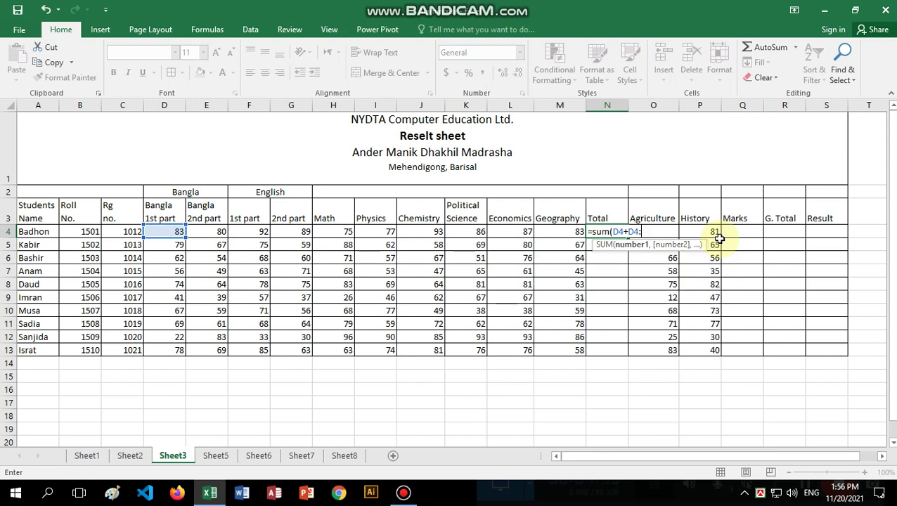
key("BackSpace")
key("BackSpace")
key("BackSpace")
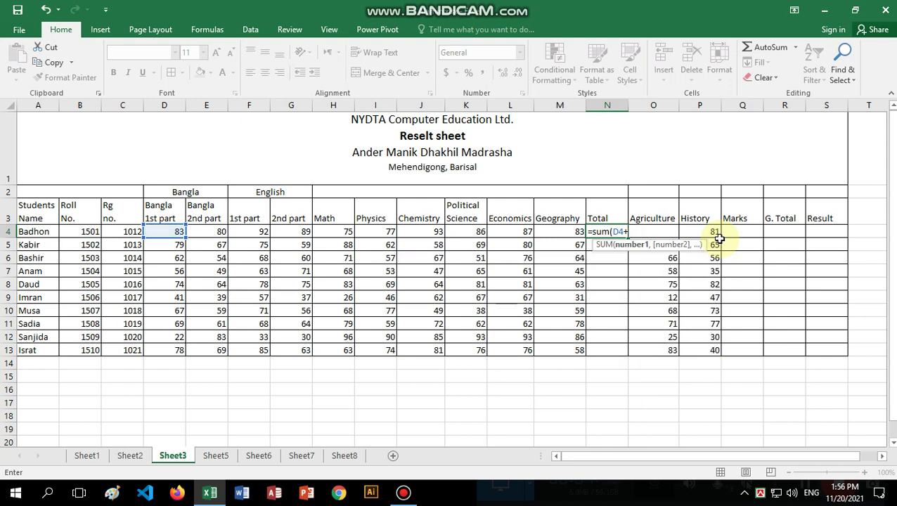
key("BackSpace")
type(":")
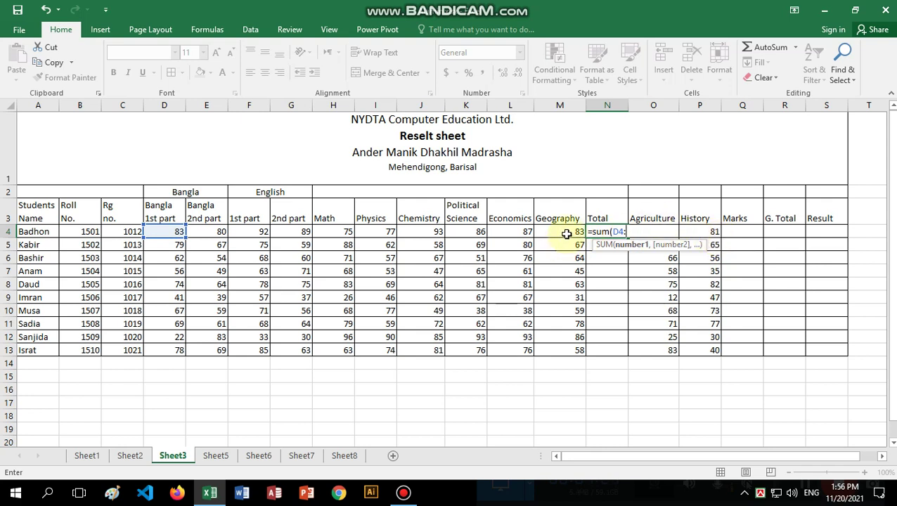
left_click(567, 234)
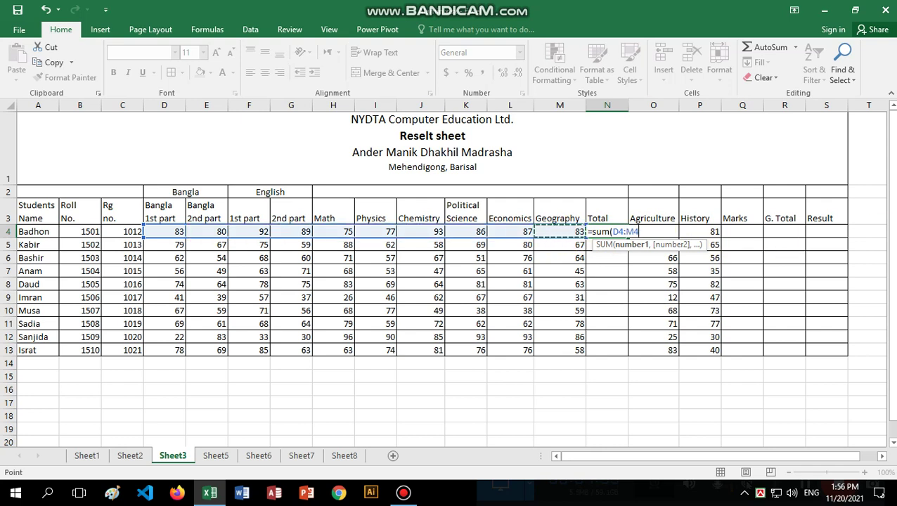
type(")")
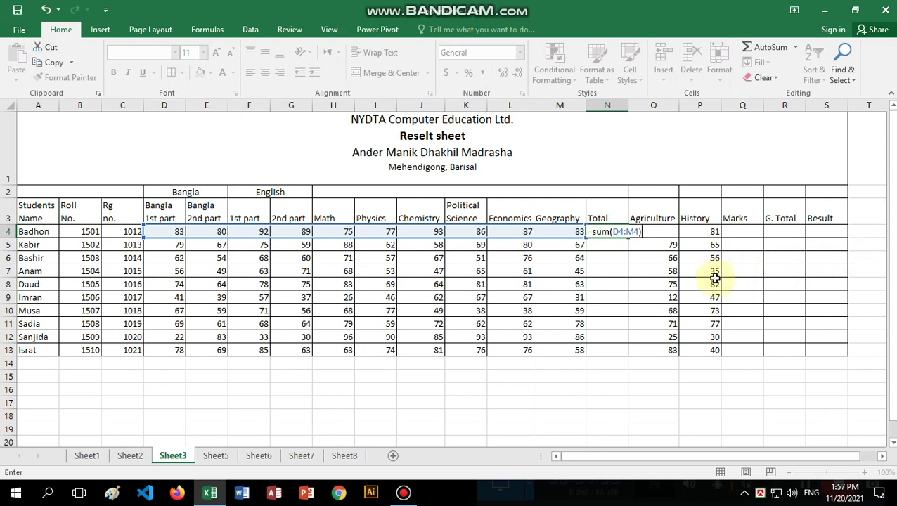
key("Return")
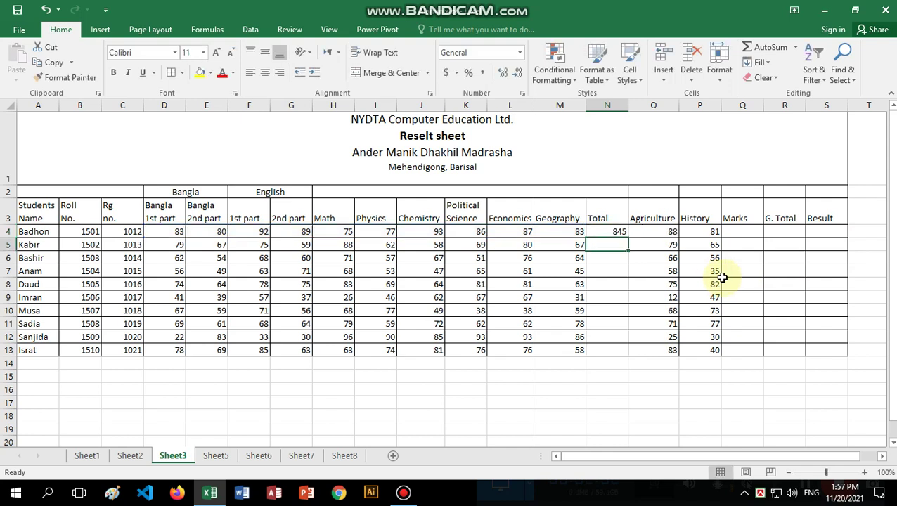
Fill the total formula down from N4 to N13 for all ten students
left_click(615, 234)
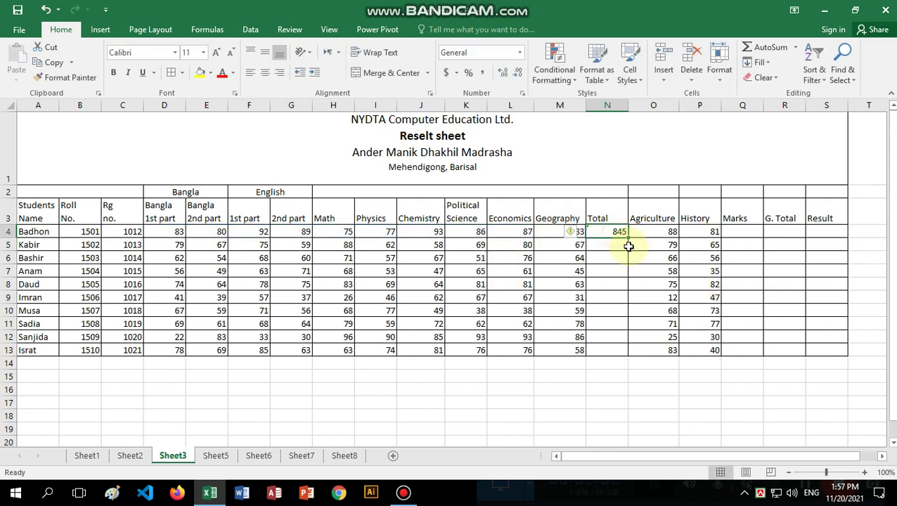
left_click_drag(630, 238, 636, 361)
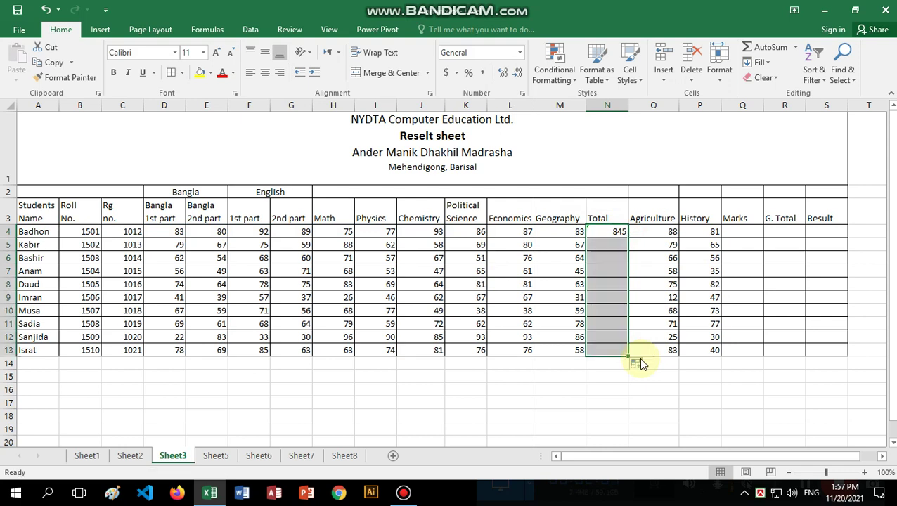
left_click(665, 194)
Merge O2:Q2 into one centred 'Optional' heading over Agriculture, History and Marks
left_click_drag(679, 195, 693, 194)
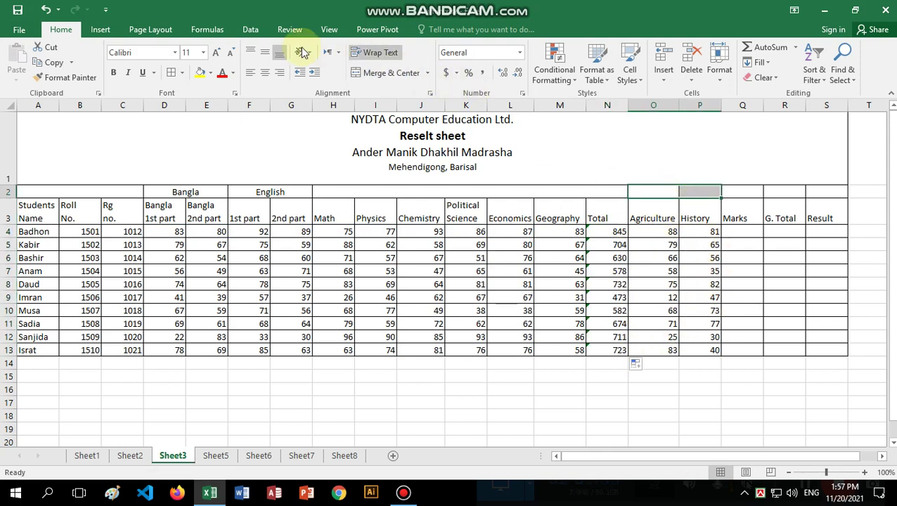
left_click(385, 73)
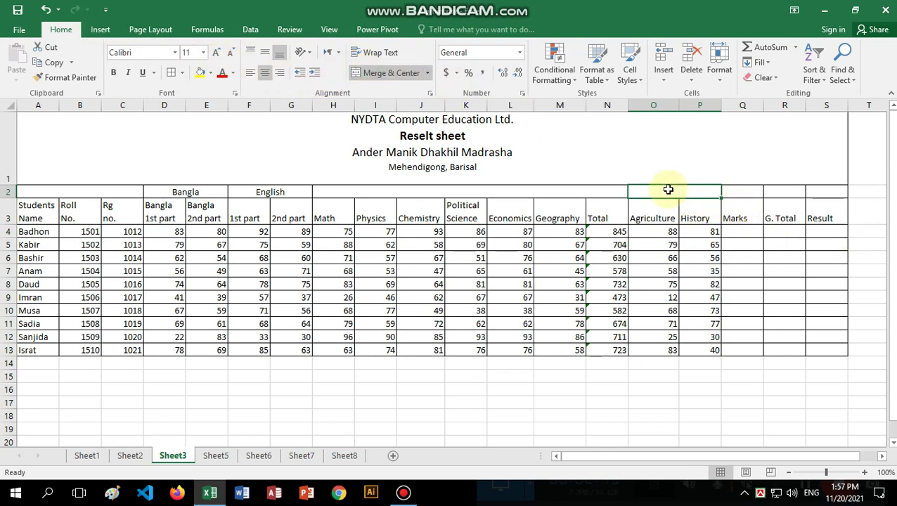
type("Op")
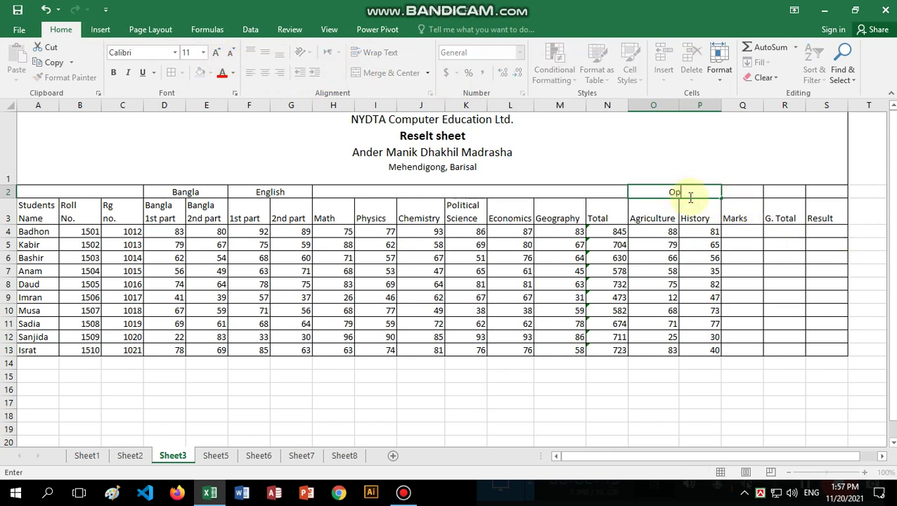
type("tiona")
type("l")
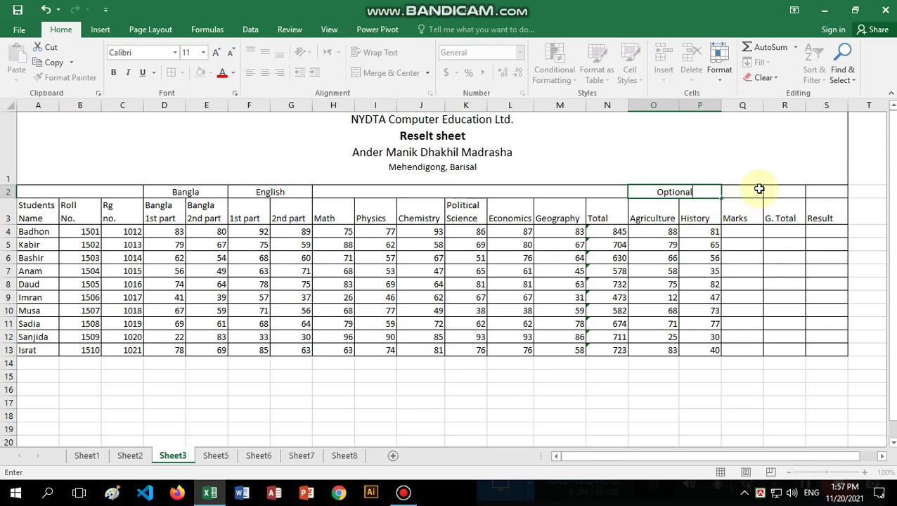
left_click(749, 195)
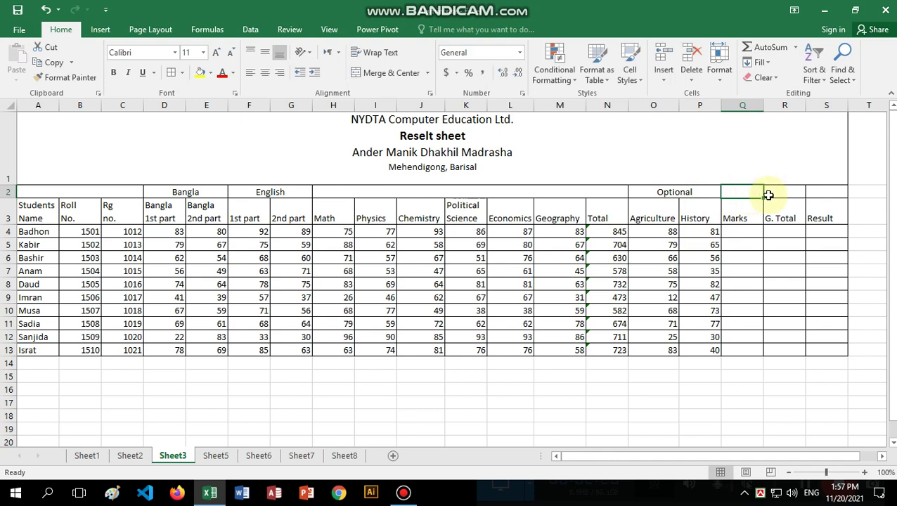
left_click_drag(713, 192, 730, 191)
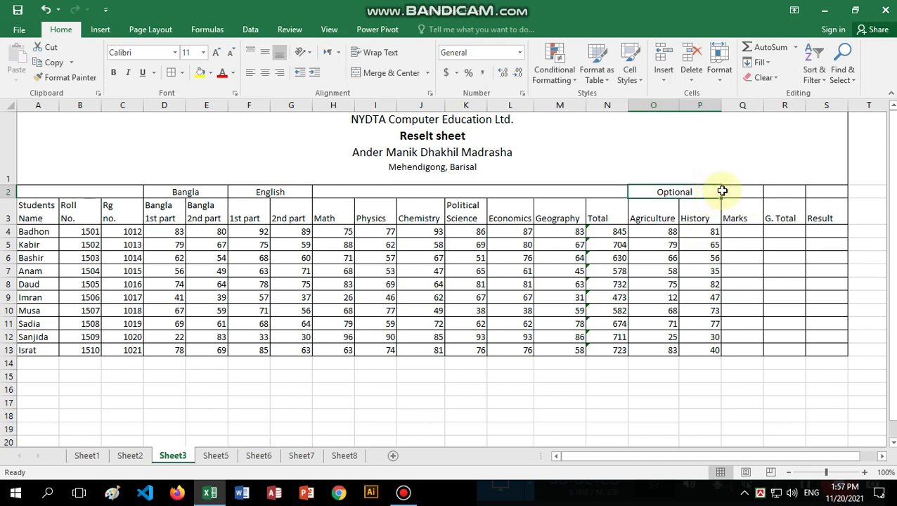
left_click(387, 73)
left_click(387, 72)
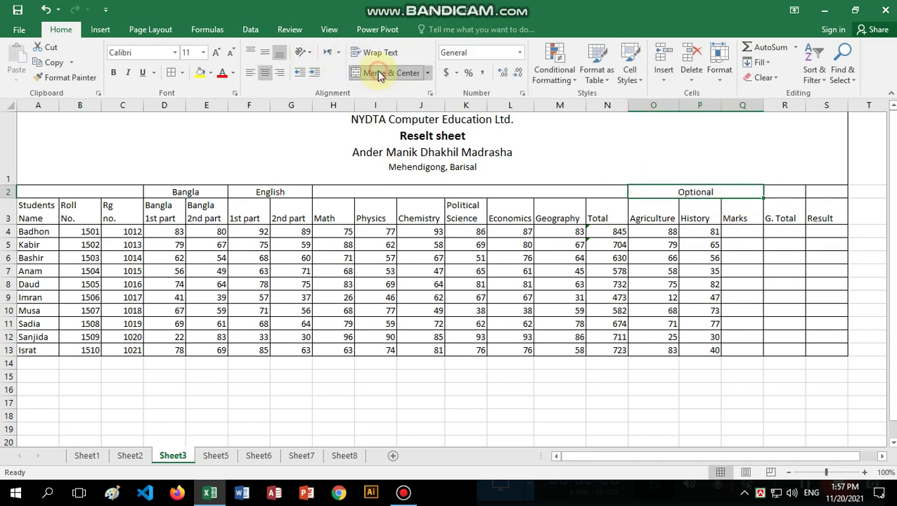
left_click(743, 234)
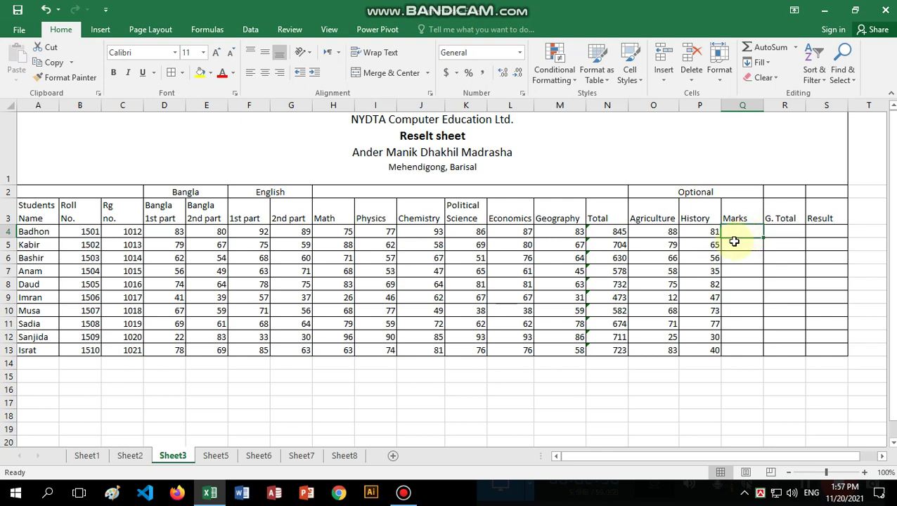
Enter =o4+p4-80 in Q4 and fill it down to Q13, giving 89 to 43
type("=")
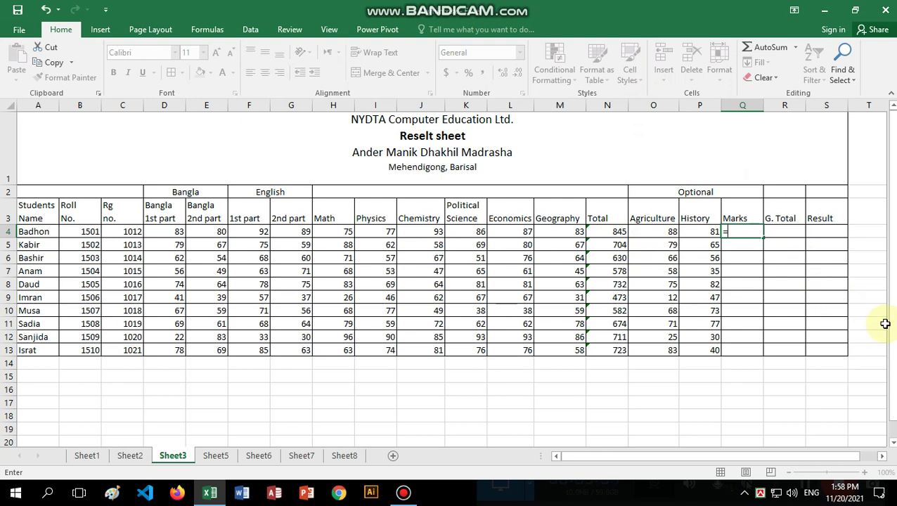
type("o")
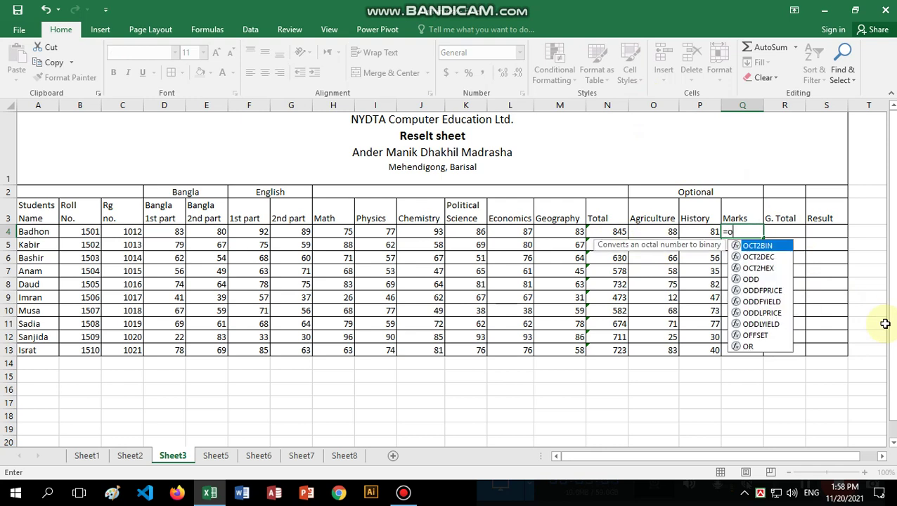
type("4")
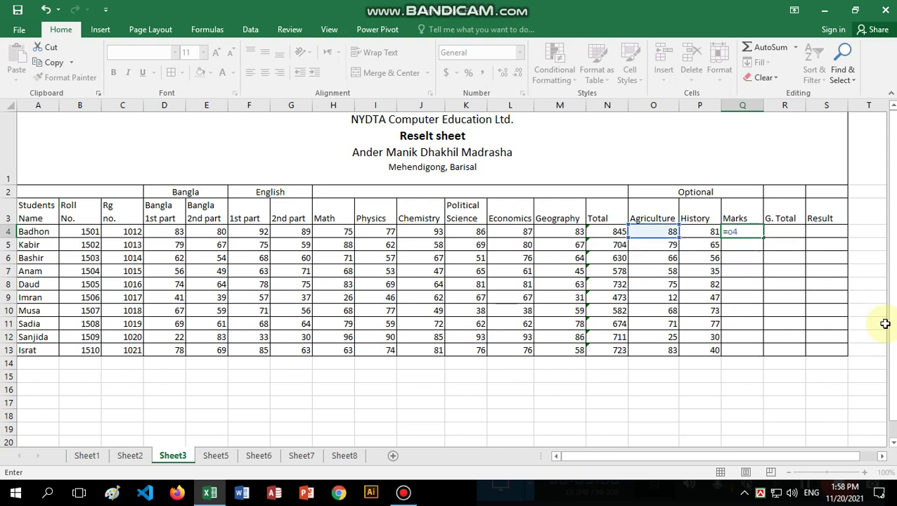
type("+p")
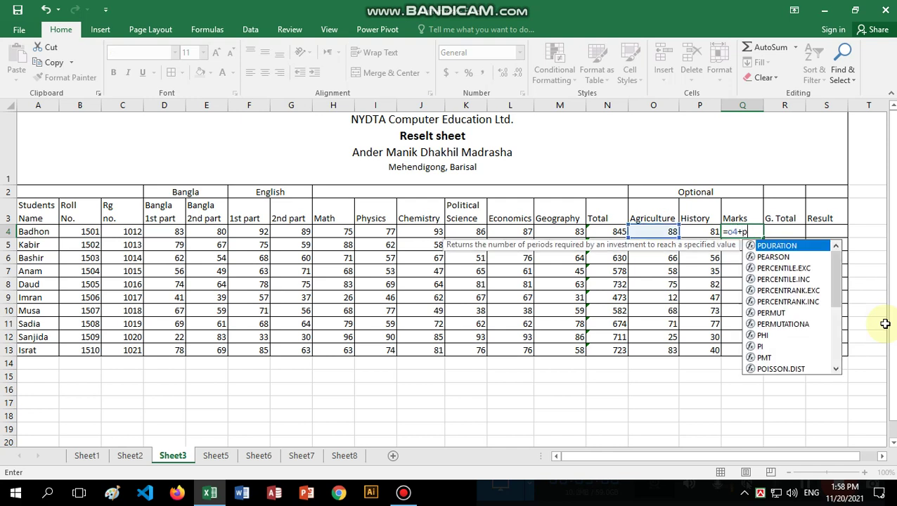
type("4-")
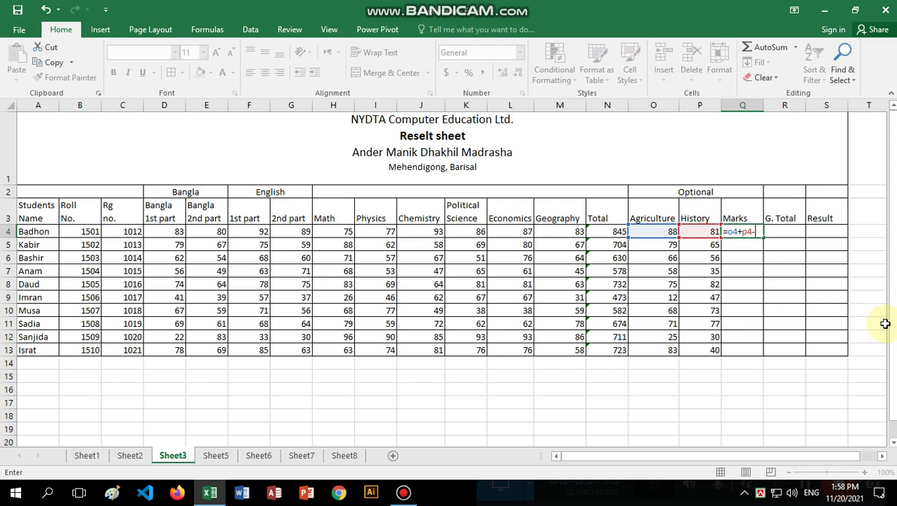
type("80")
key("Return")
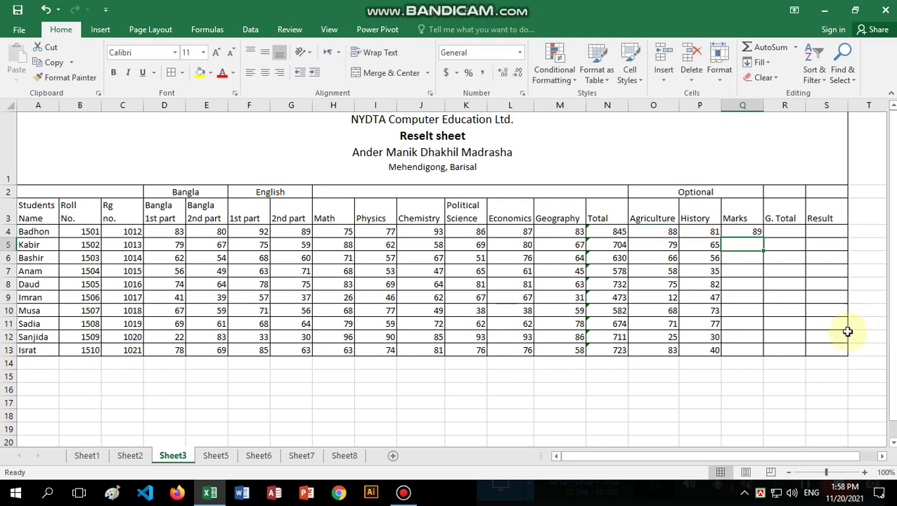
left_click(744, 231)
left_click_drag(763, 237, 762, 350)
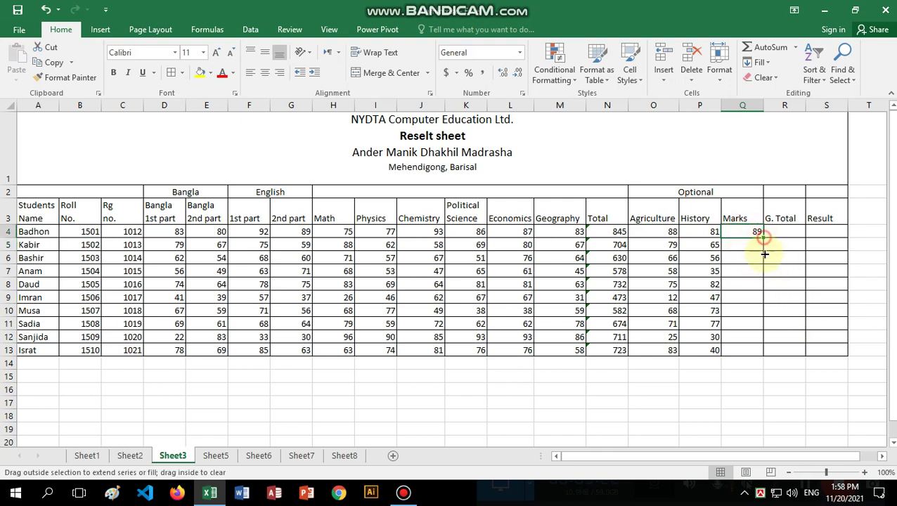
left_click(782, 232)
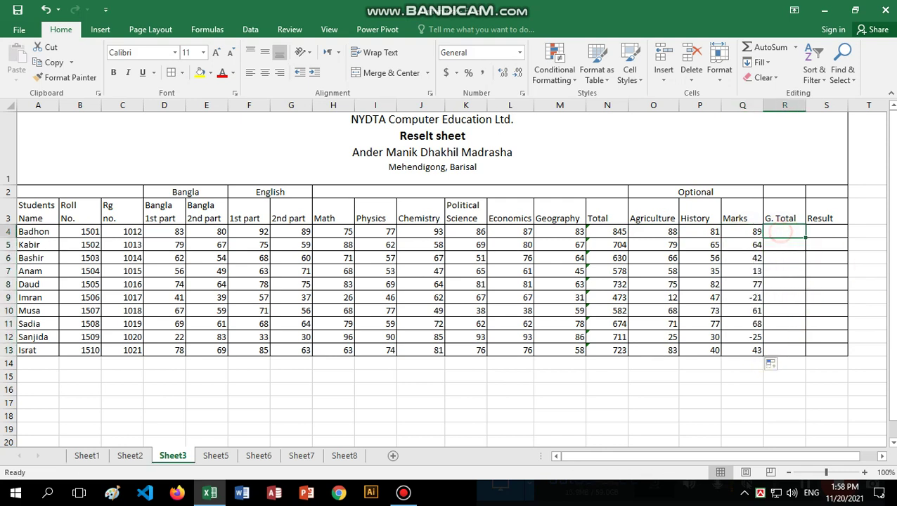
Enter =N4+Q4 in R4 and fill it down to R13, giving 934 to 766
type("=")
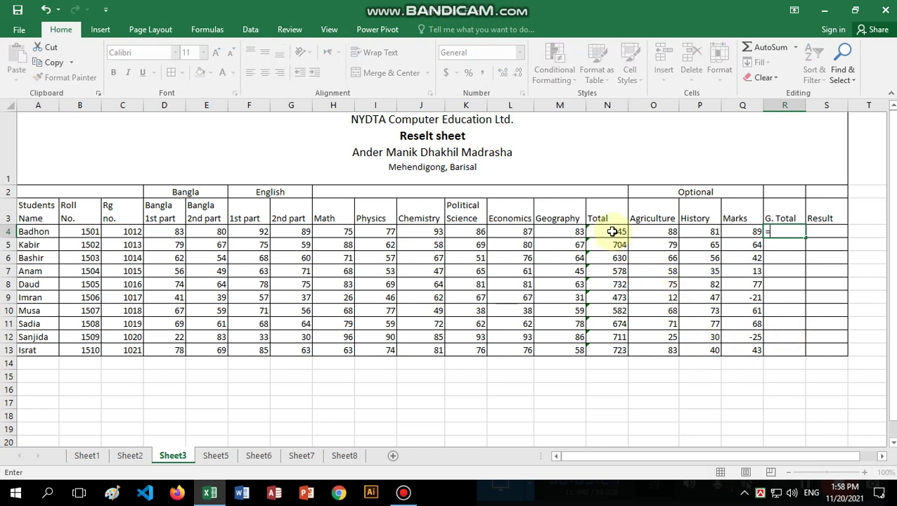
left_click(612, 232)
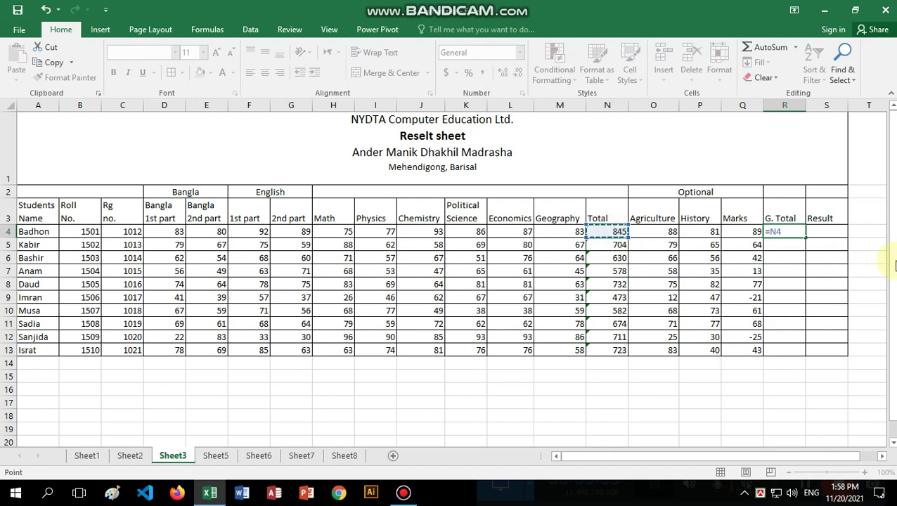
type("+")
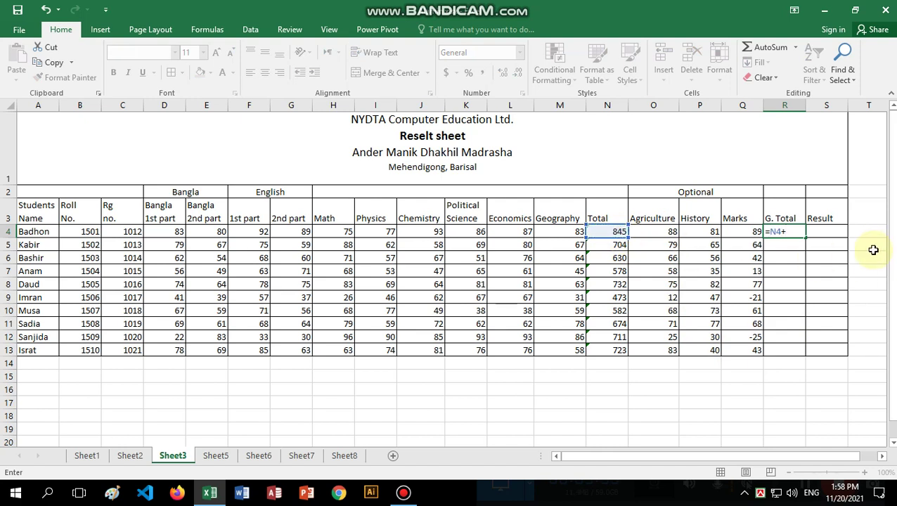
left_click(742, 231)
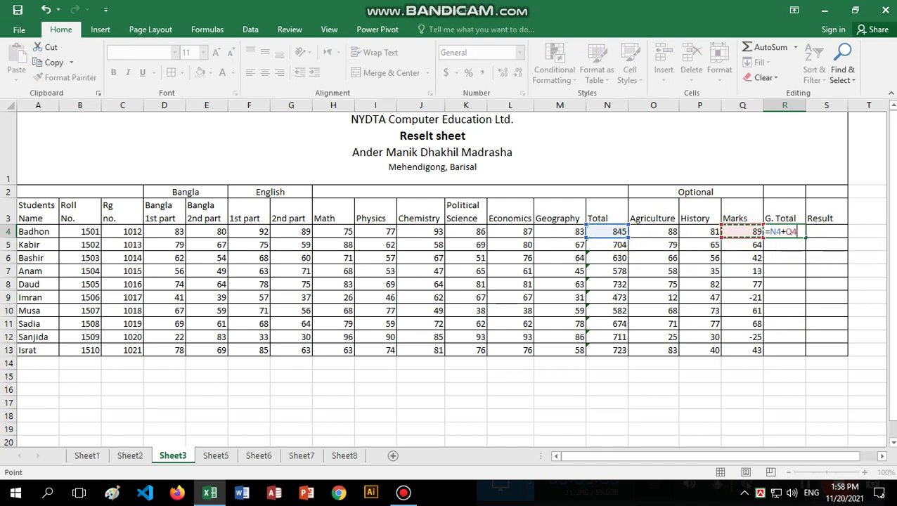
key("Return")
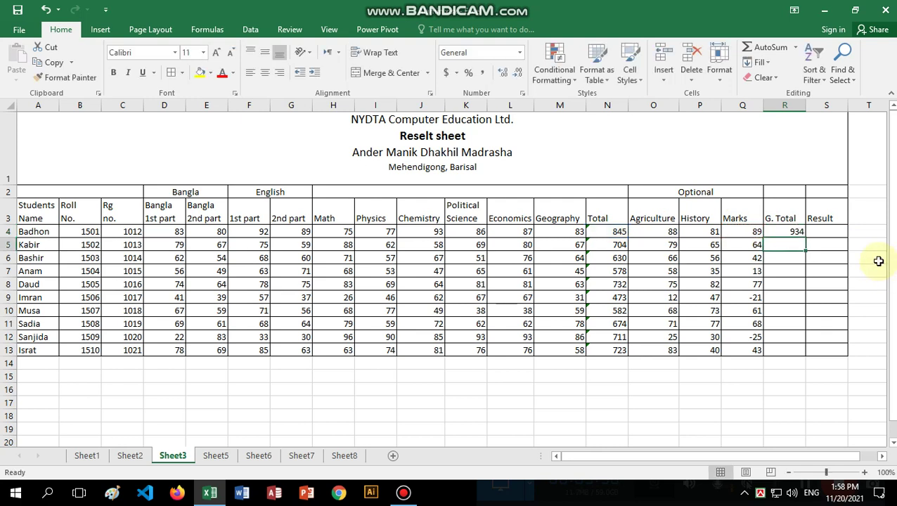
left_click(775, 232)
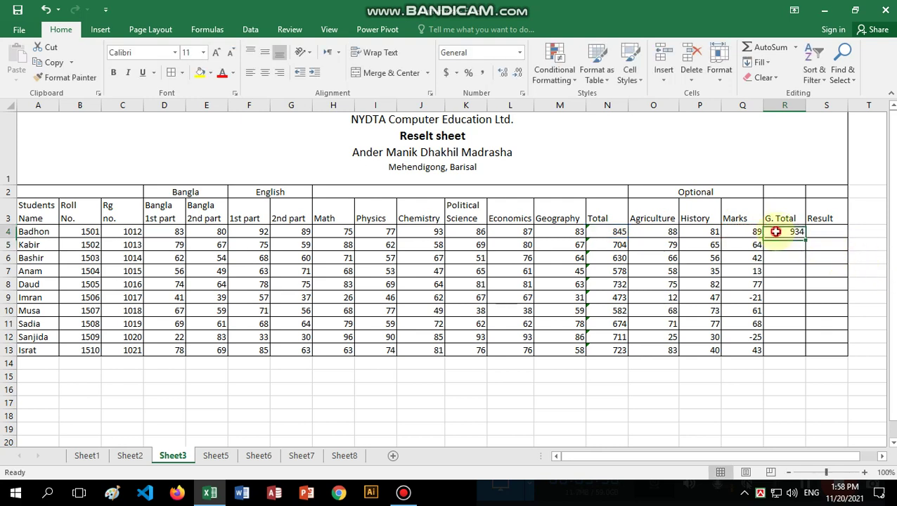
left_click_drag(806, 239, 801, 350)
left_click(824, 234)
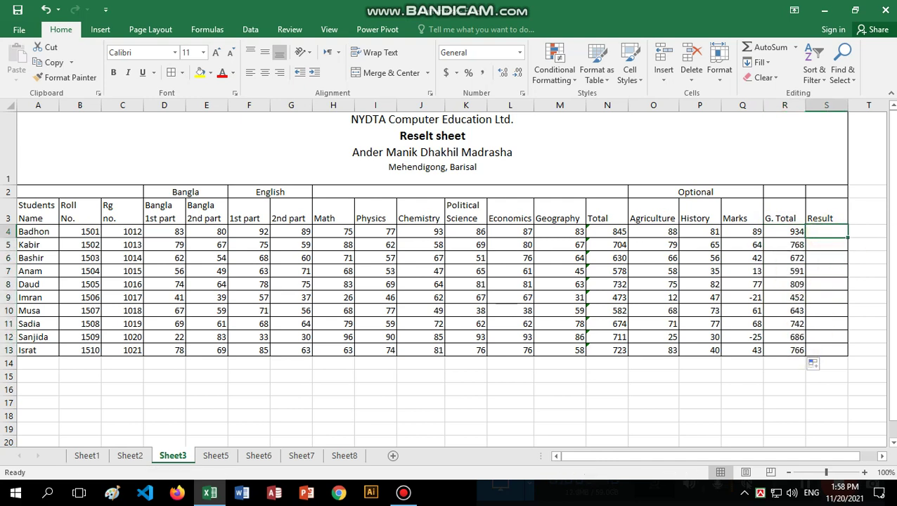
Start S4's formula as =if(or(d4<33,e4<33, testing the first two subjects
type("=")
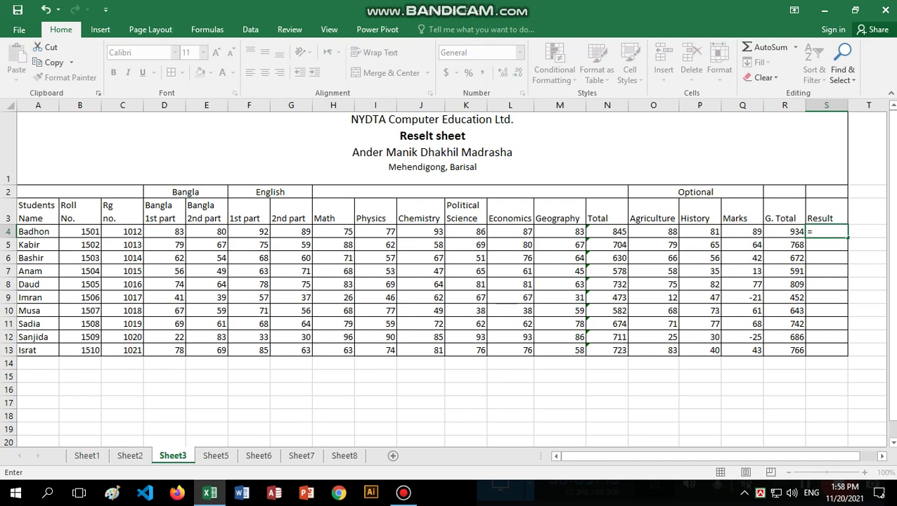
type("if")
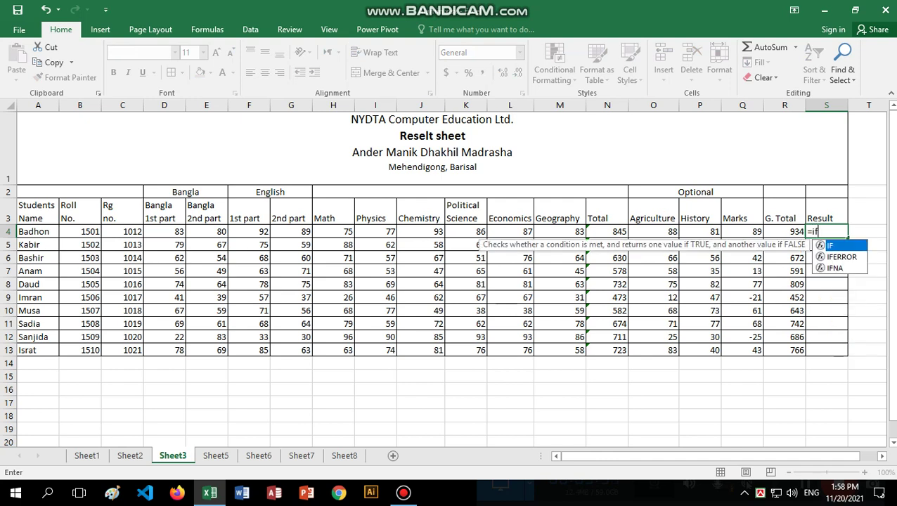
type("(")
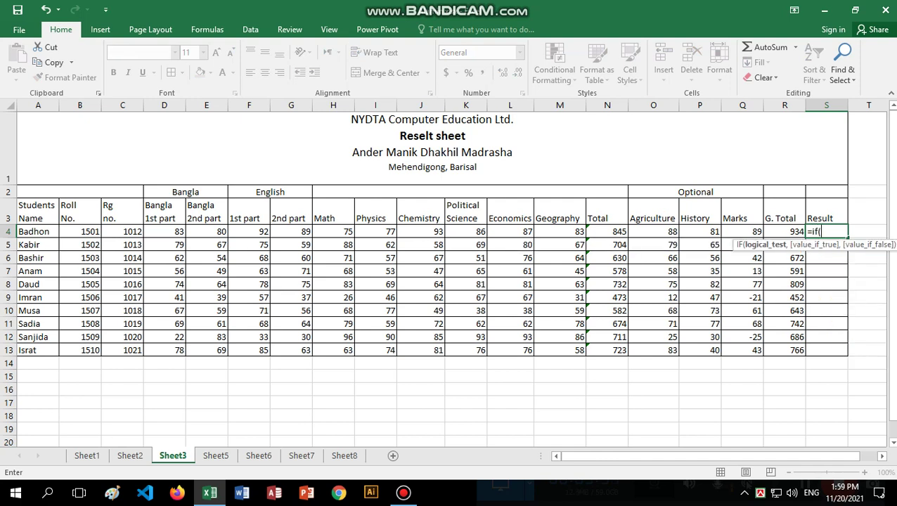
type("or")
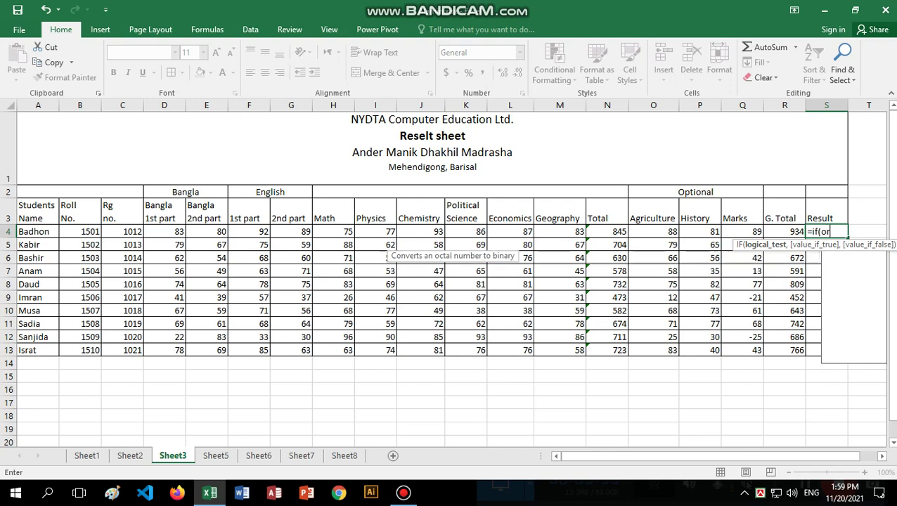
type("(")
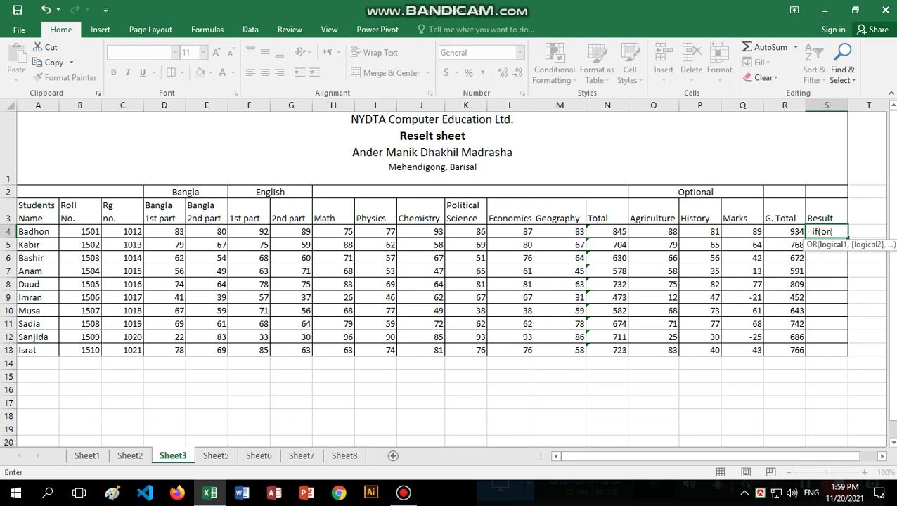
type("d")
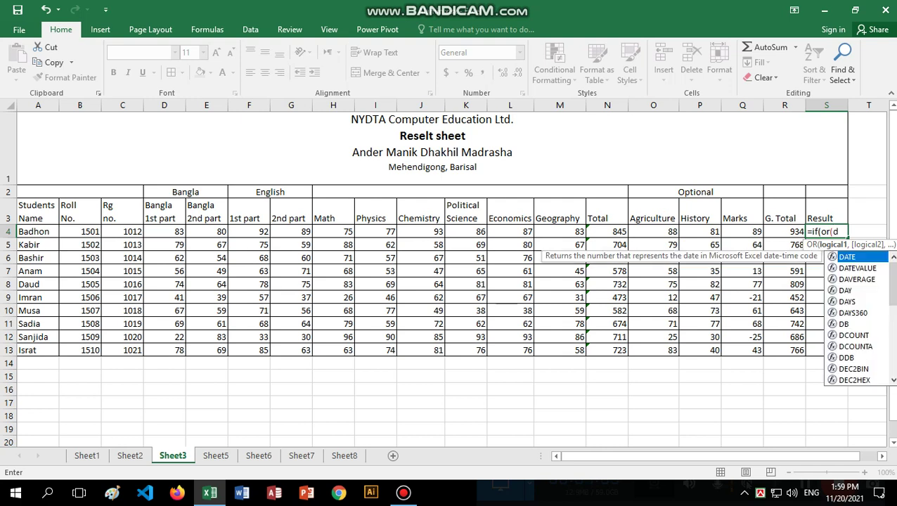
type("4")
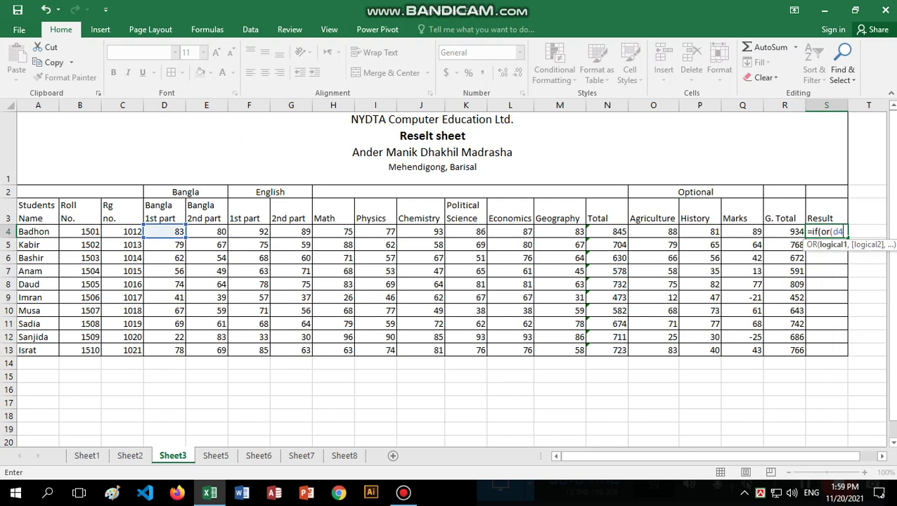
type("<")
type("33")
type(",")
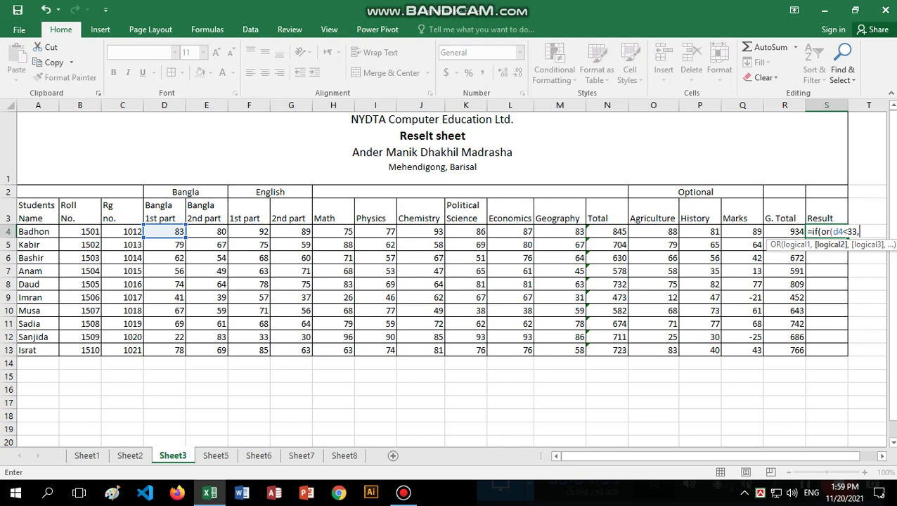
type("e4")
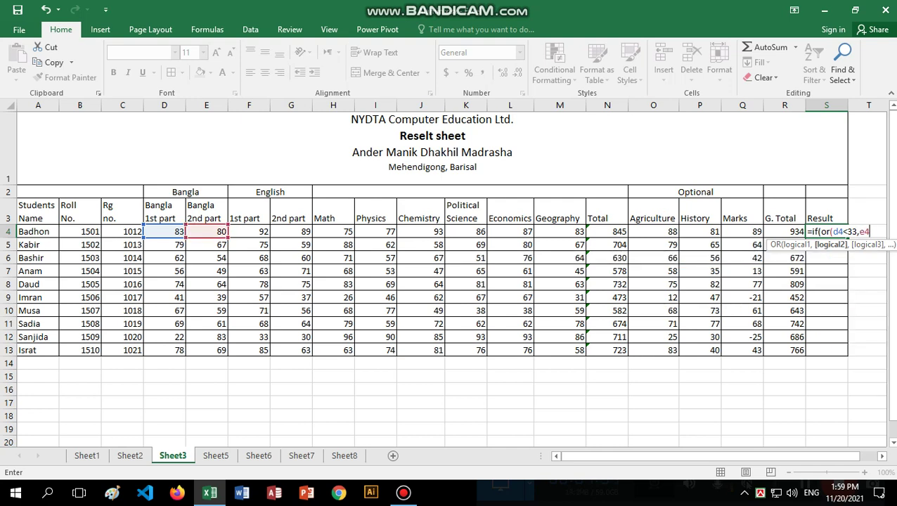
type("<")
type("33,")
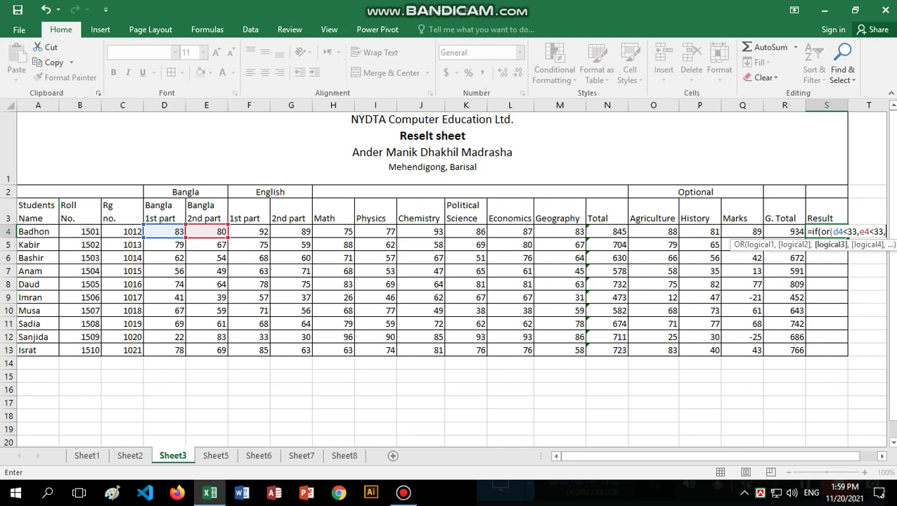
Add the OR conditions f4<33 through m4<33 to the S4 formula
type("f")
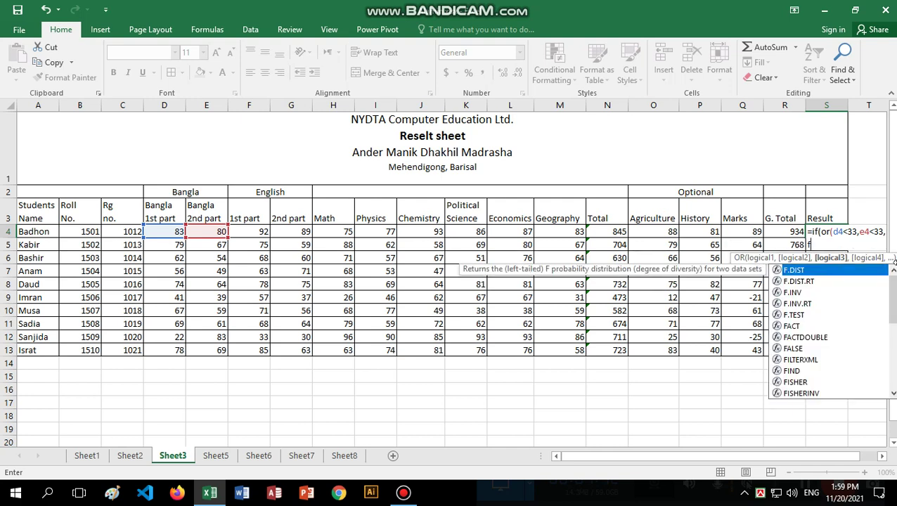
type("4")
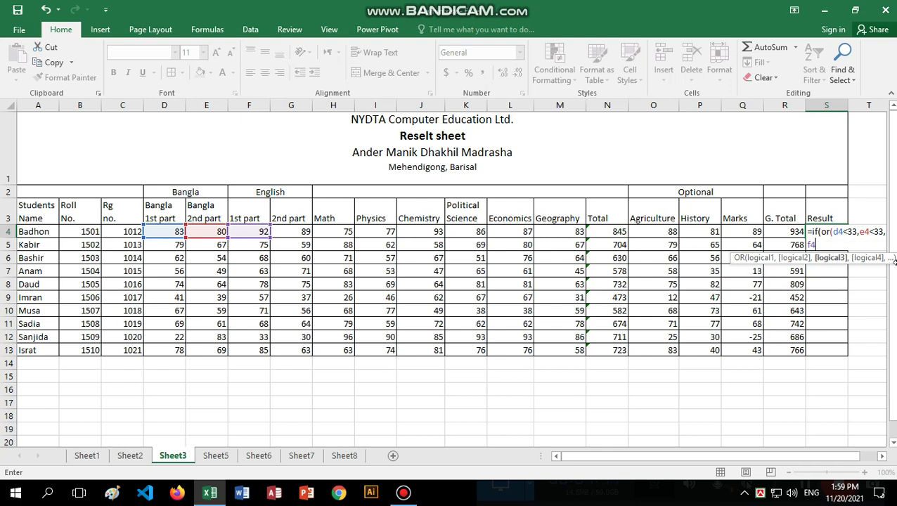
type("<33")
type(",")
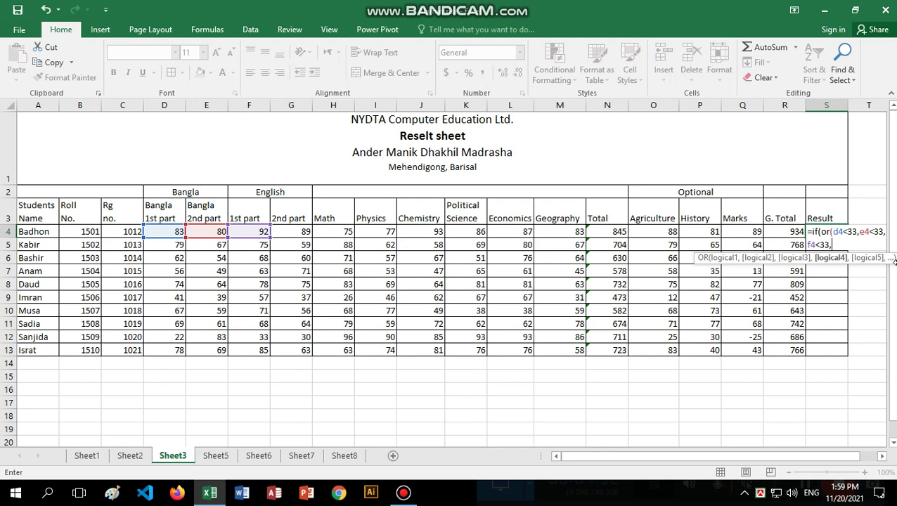
type("g4")
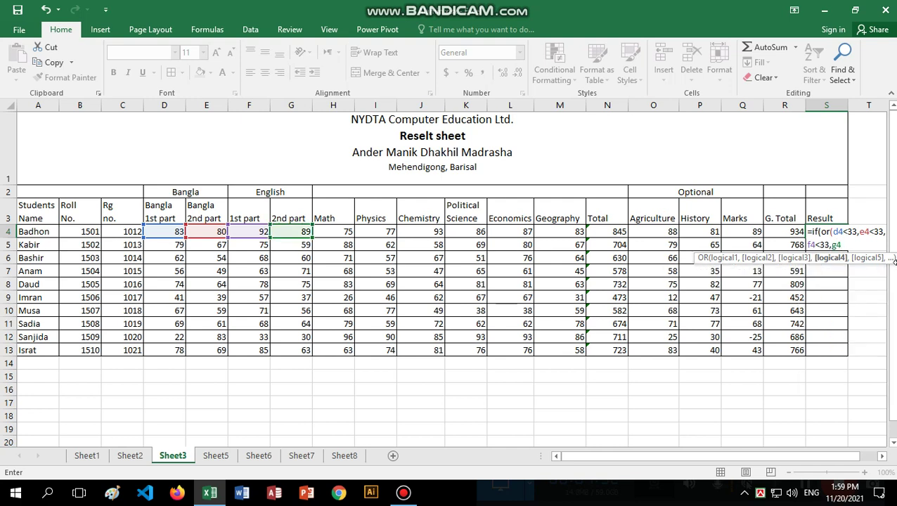
type("<")
type("33,")
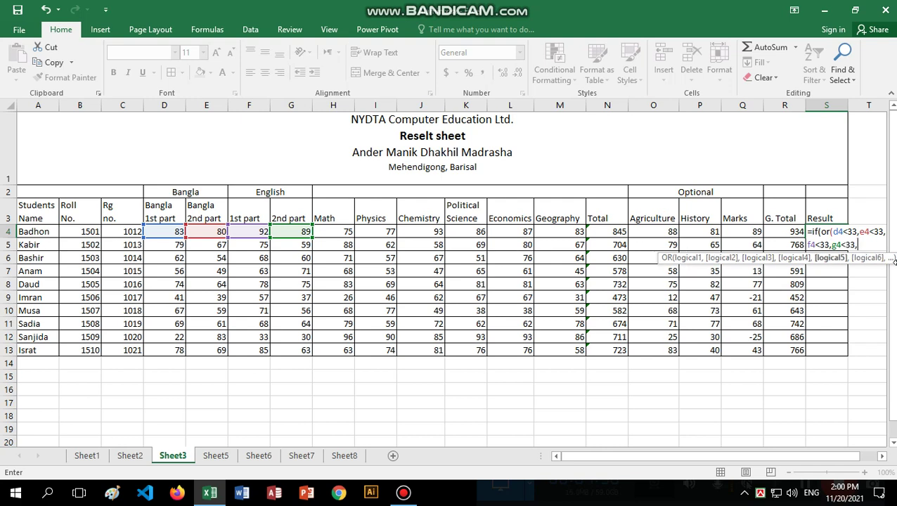
type("H")
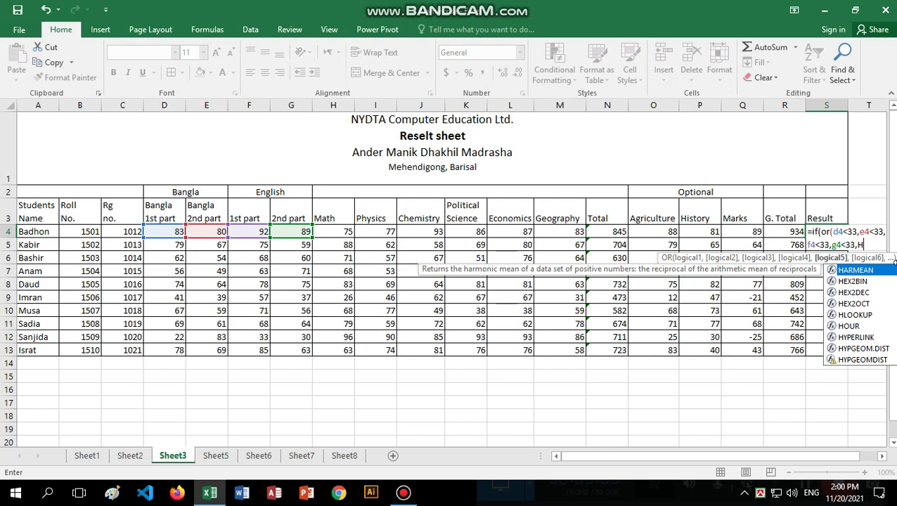
type("4")
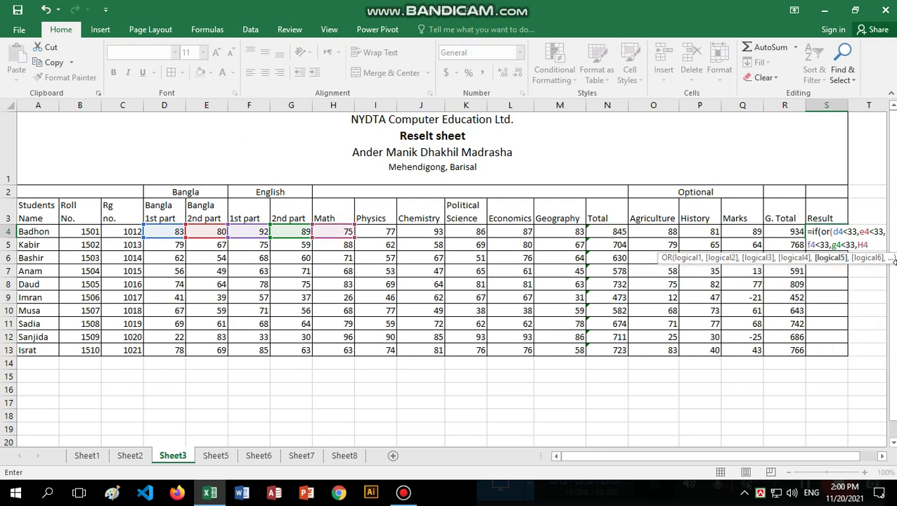
type("<33")
type(",")
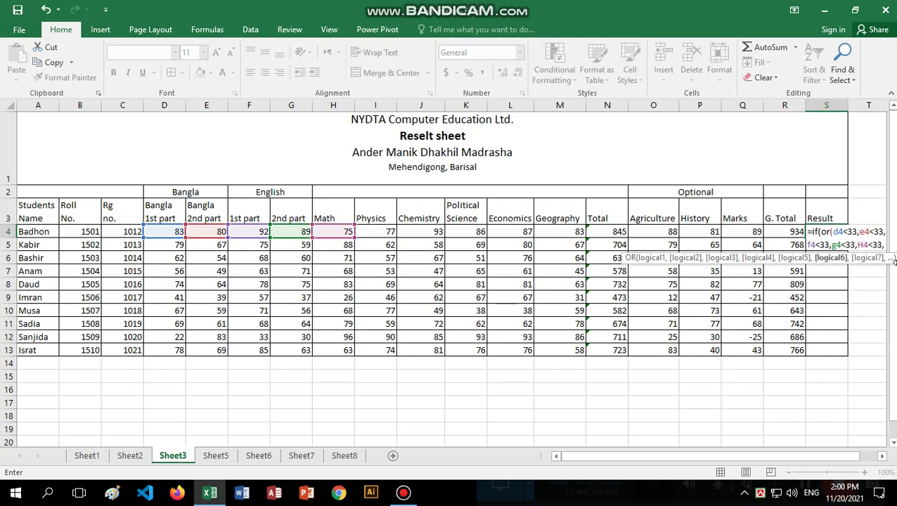
type("i")
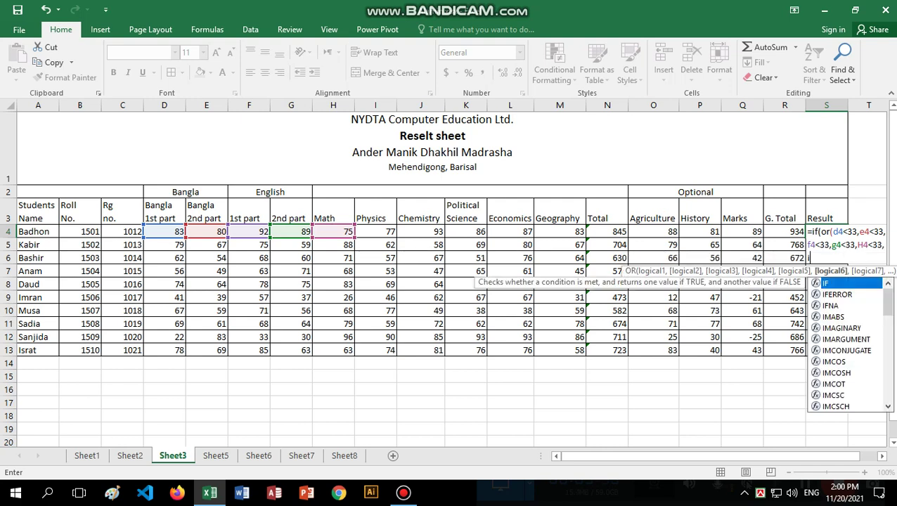
type("4")
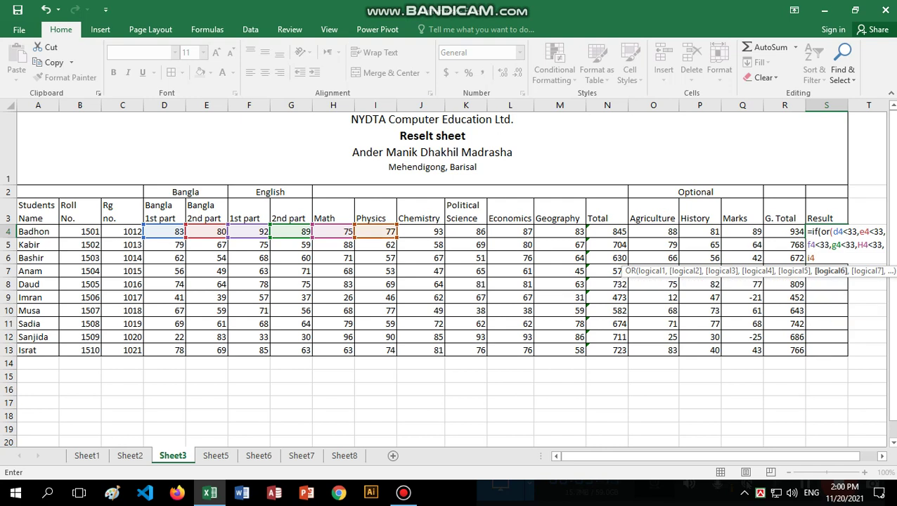
type("<33")
type(",")
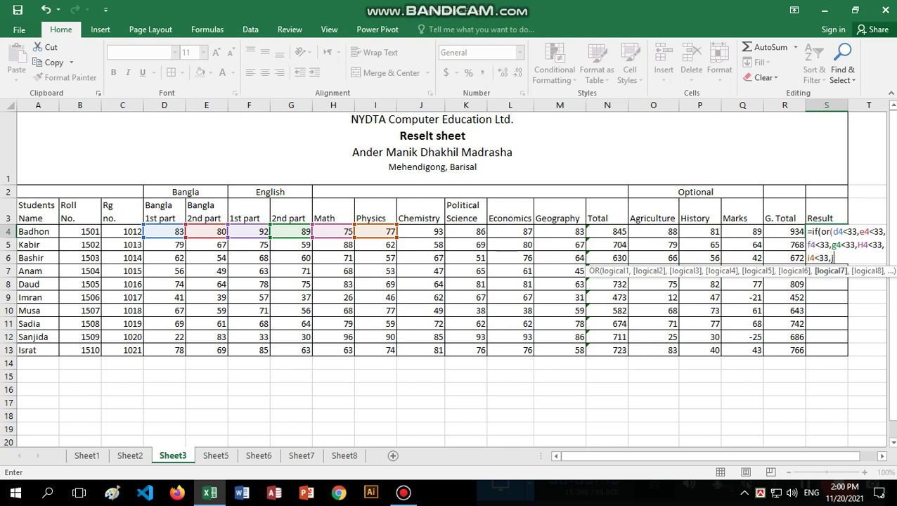
type("j4<")
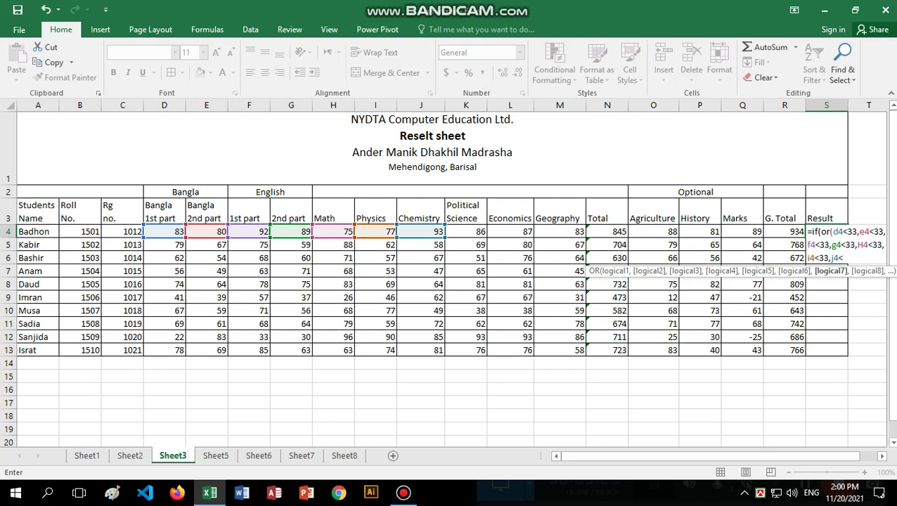
type("33,")
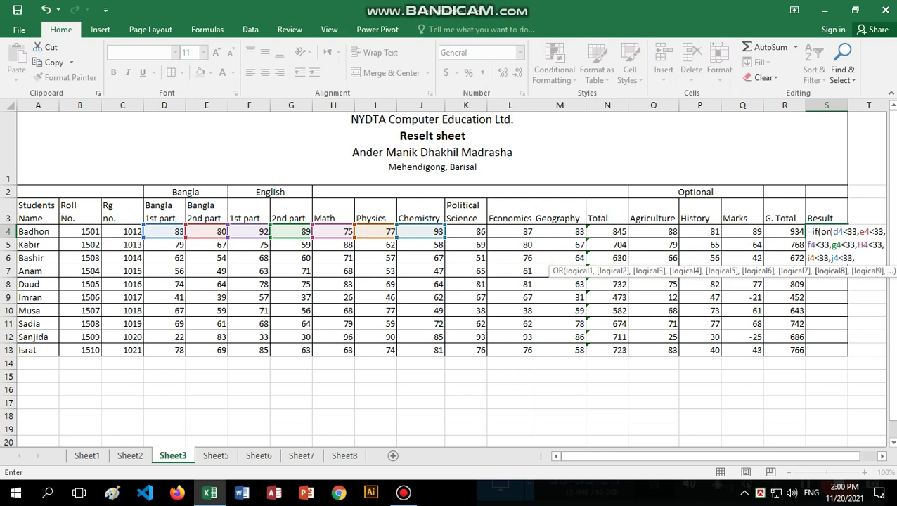
type("k")
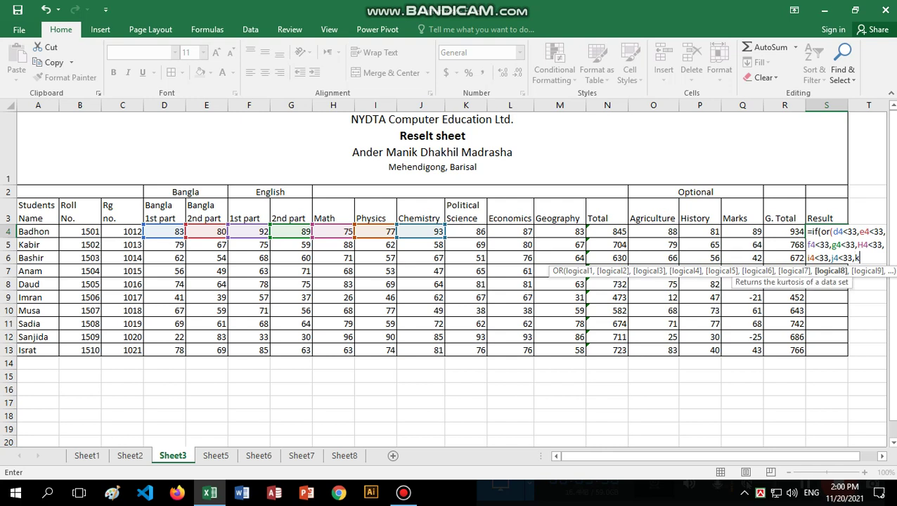
type("4")
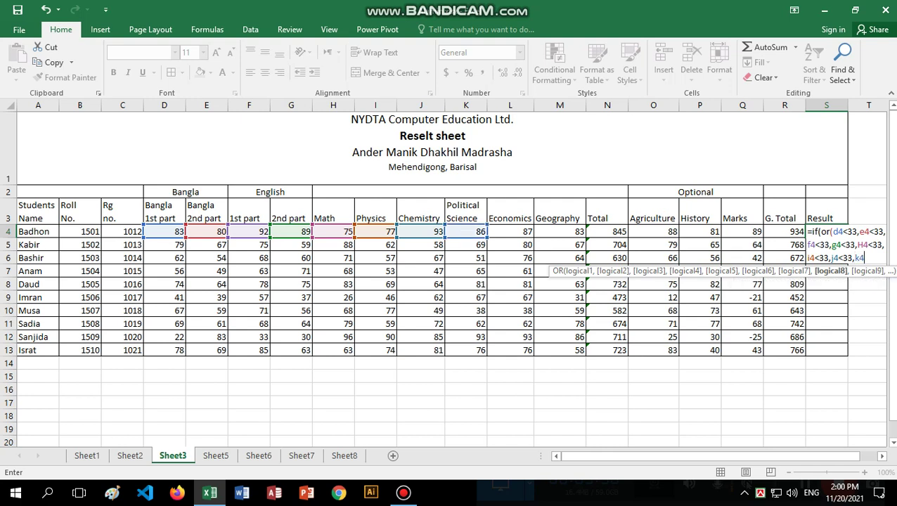
type("<")
type("33,")
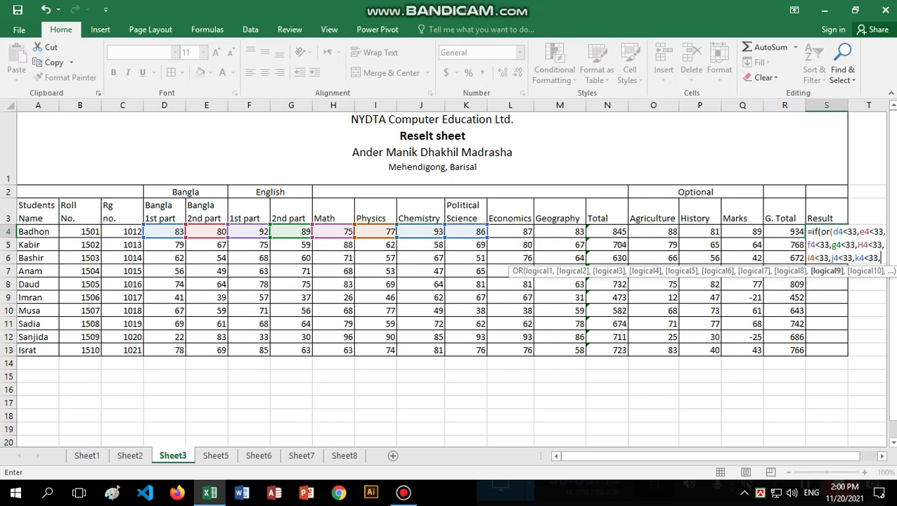
type("l4")
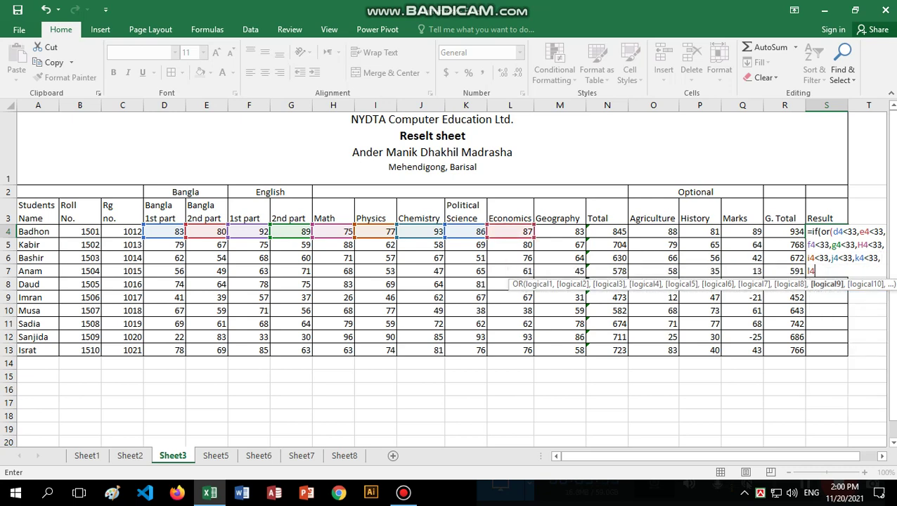
type("<33,")
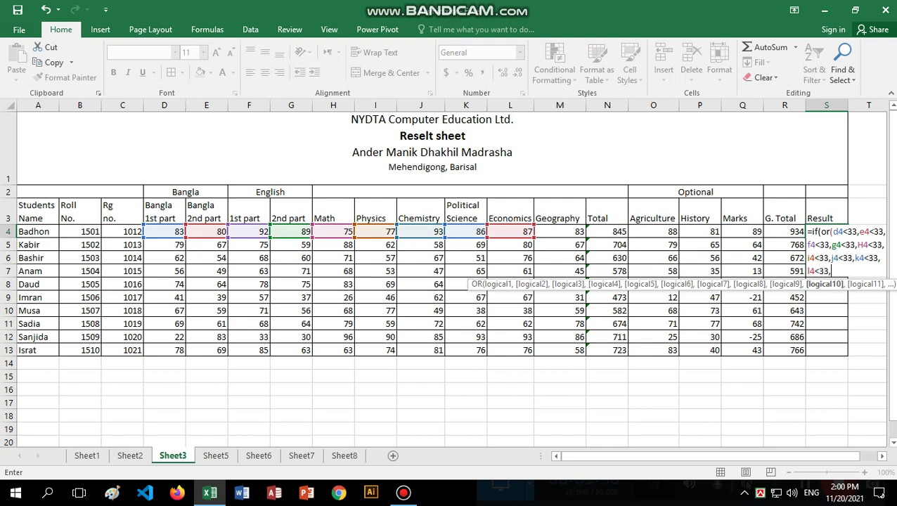
type("m")
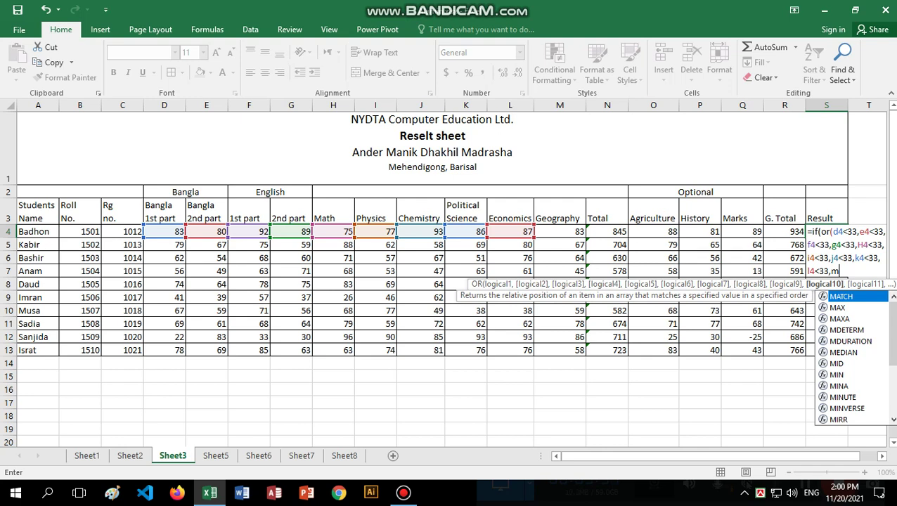
type("4<")
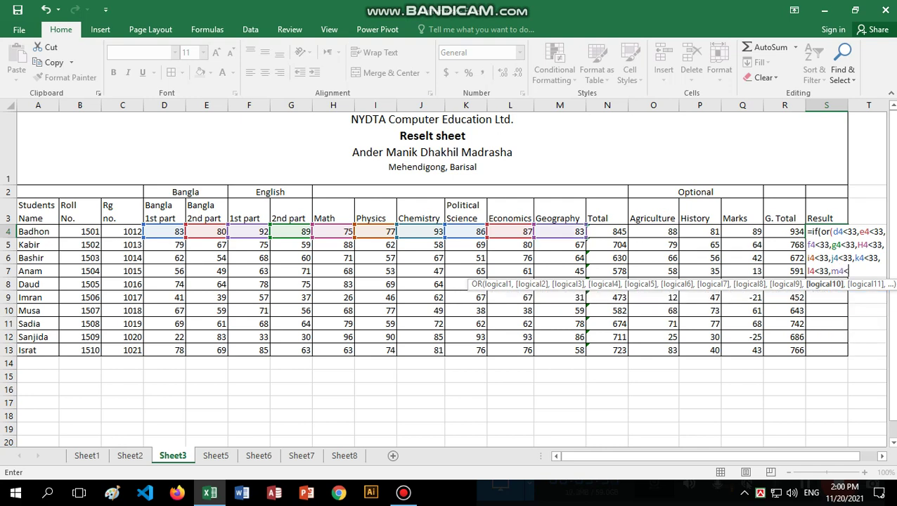
type("33")
type(",")
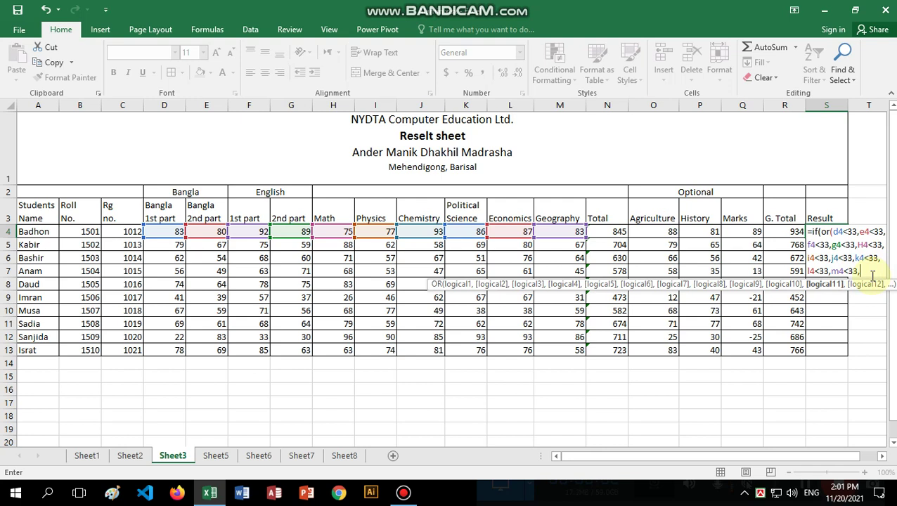
Drop the trailing comma, close OR returning "f", and begin a nested IF
key("BackSpace")
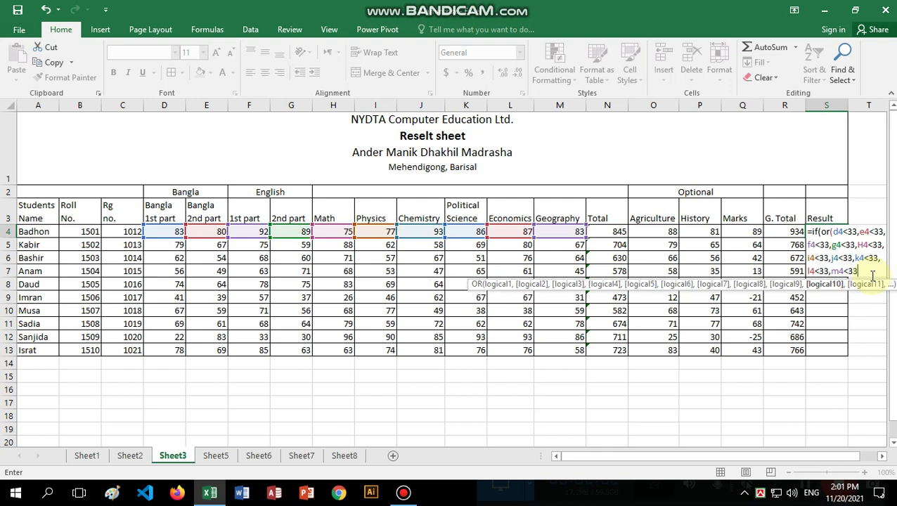
type(")")
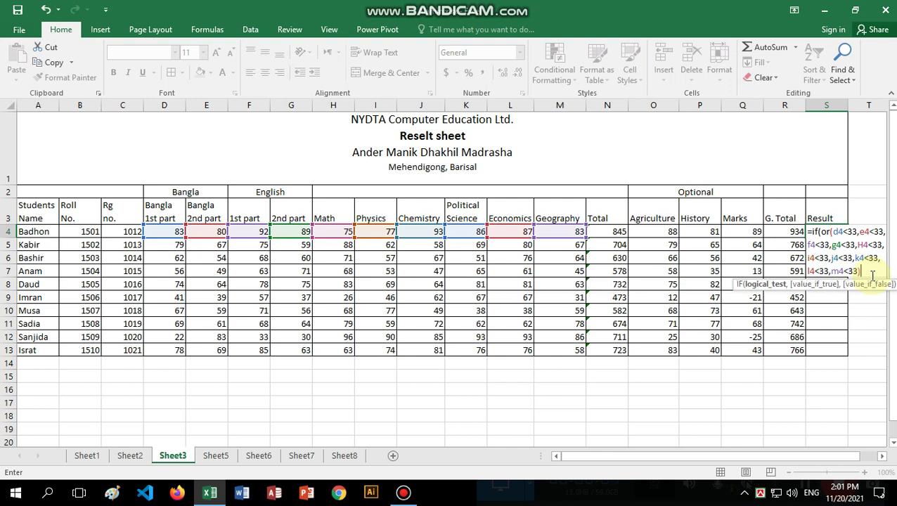
type(",")
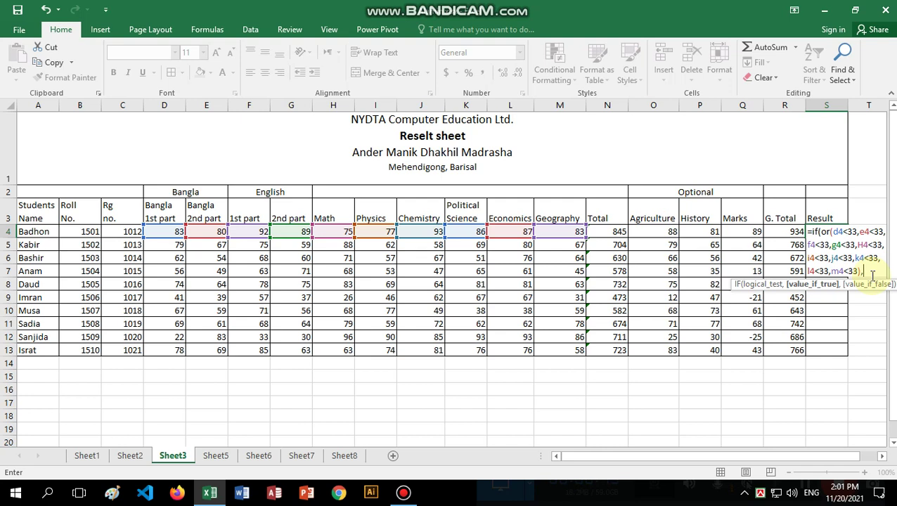
type("\"")
type("f\"")
type(",")
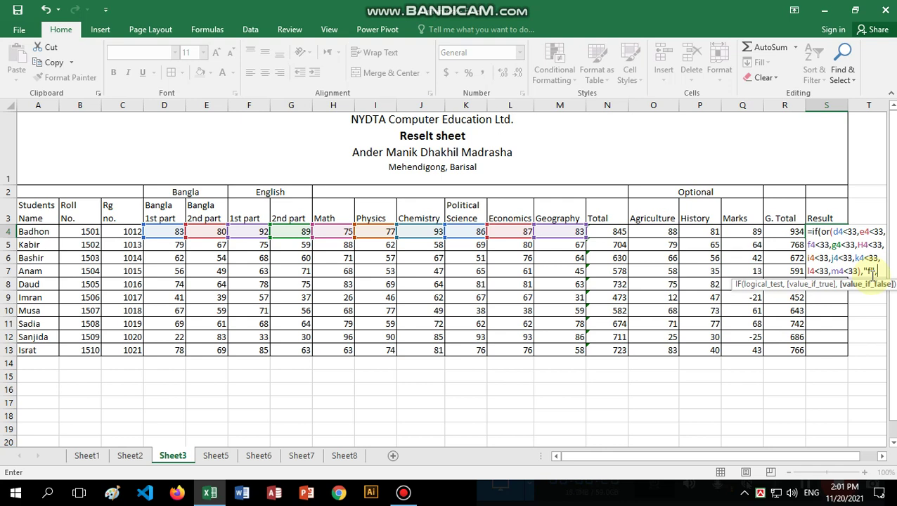
type("if")
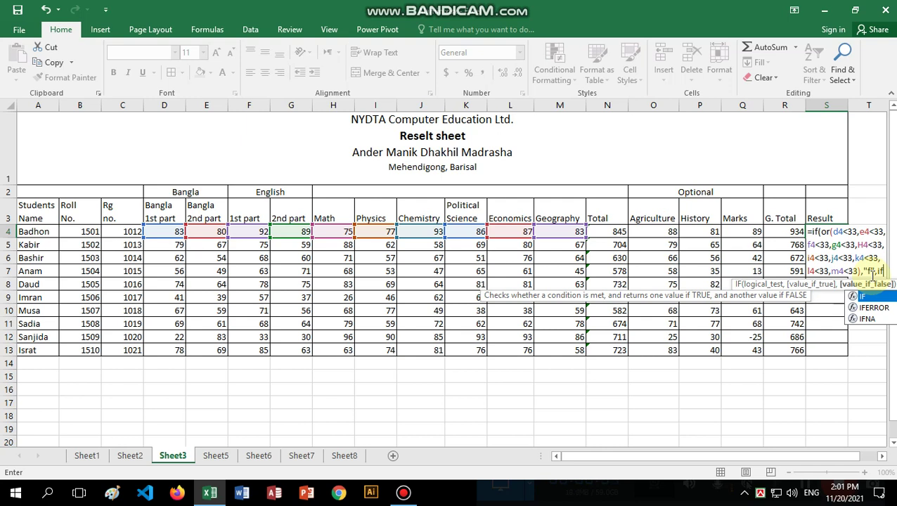
type("(")
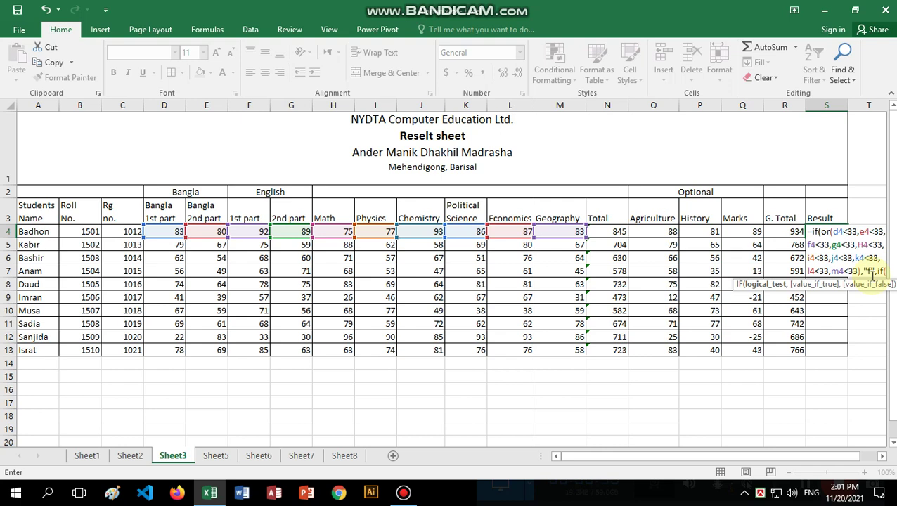
Add the nested test r4>=800 returning "a+", then begin the next r4>= test
type("r4")
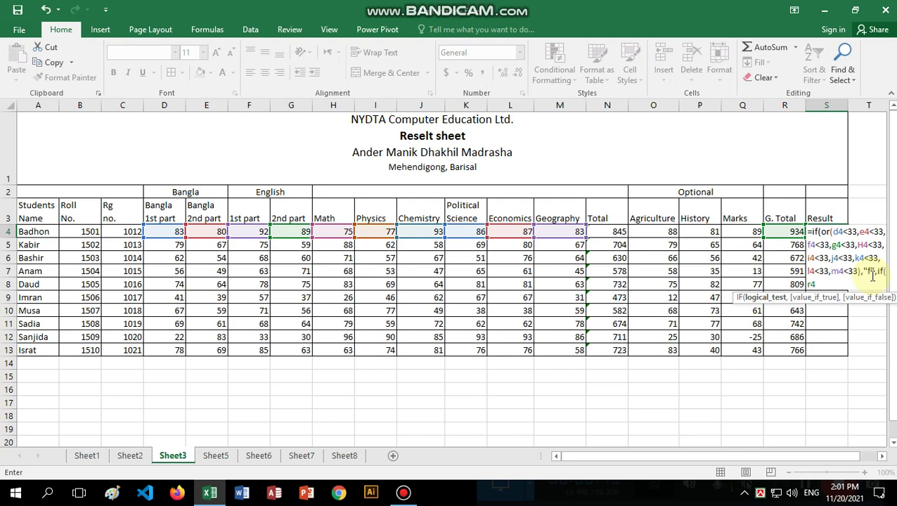
type(">=")
type("800")
type(",")
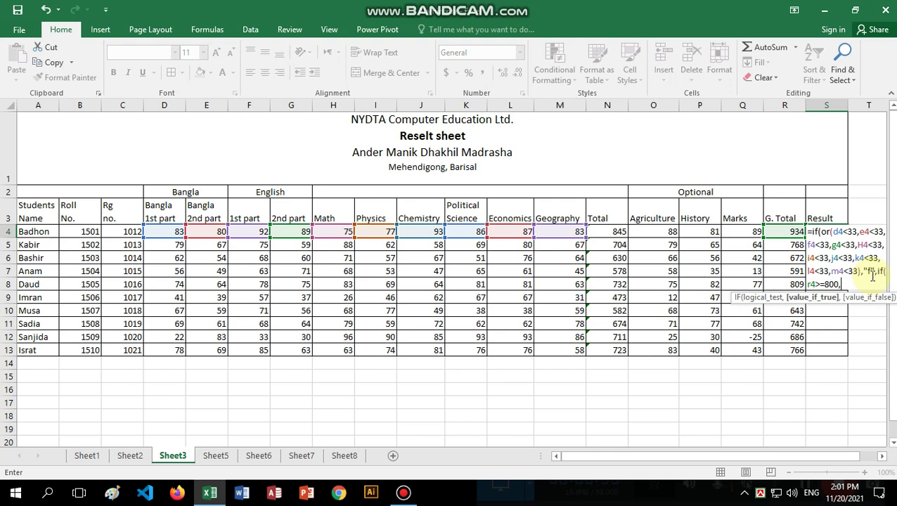
type("\"")
type("a+")
type("\",")
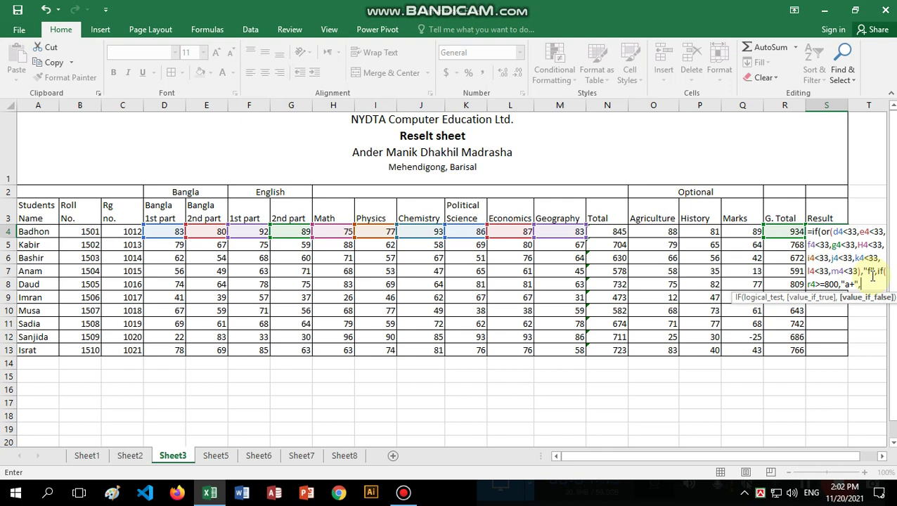
type("if")
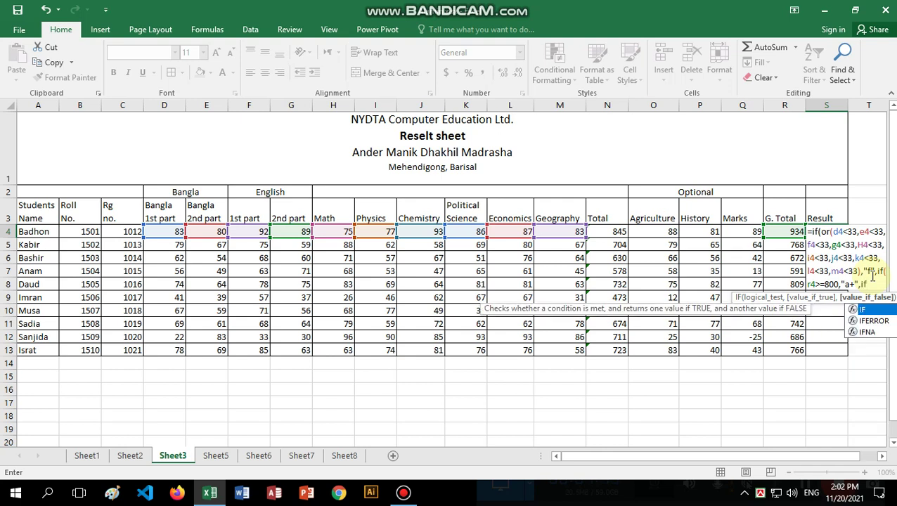
type("(")
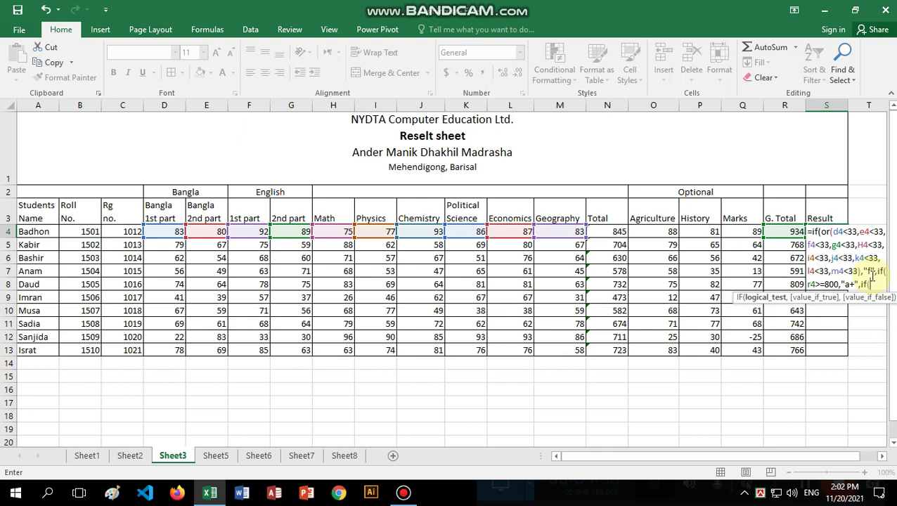
type("r4")
type(">=")
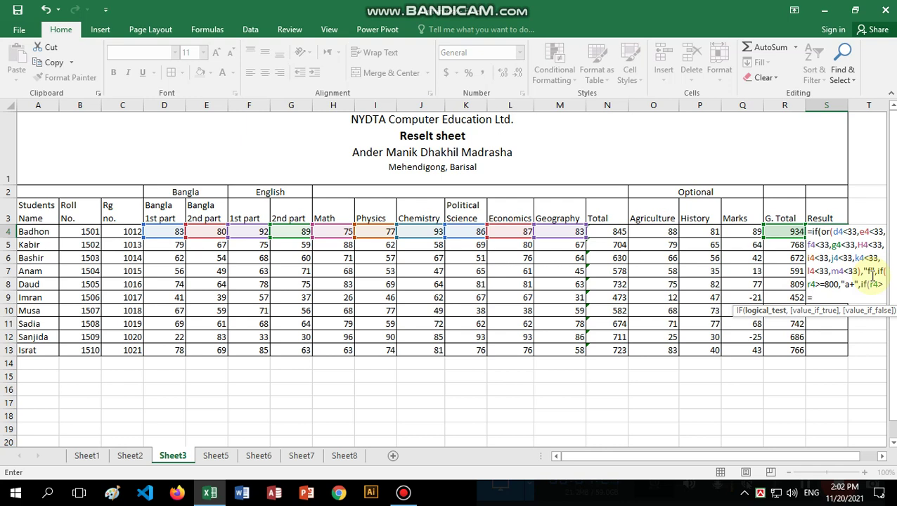
Complete the third IF so a G. Total of 700 or more returns "a"
type("700")
type(",\"")
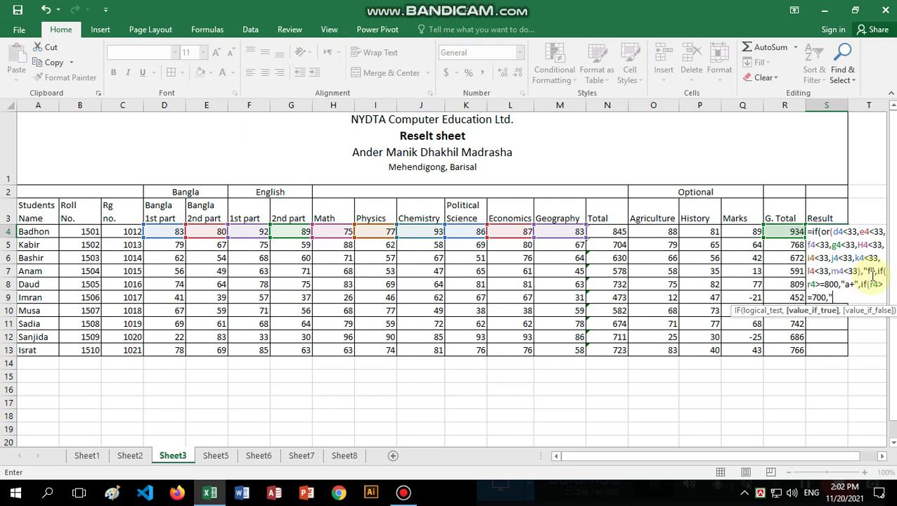
type("a")
type("\",")
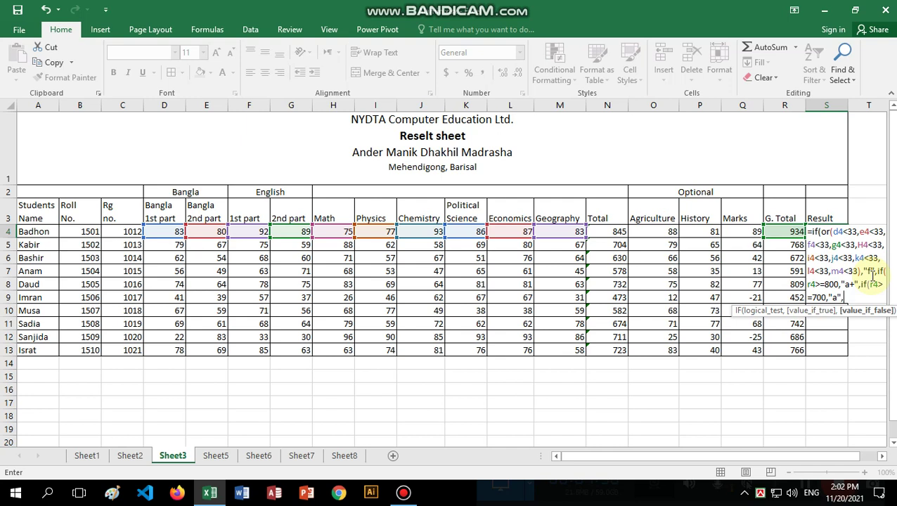
Nest IF(R4>=600,"a-" in the S4 formula, then begin the R4>=500 "b" condition
type("i")
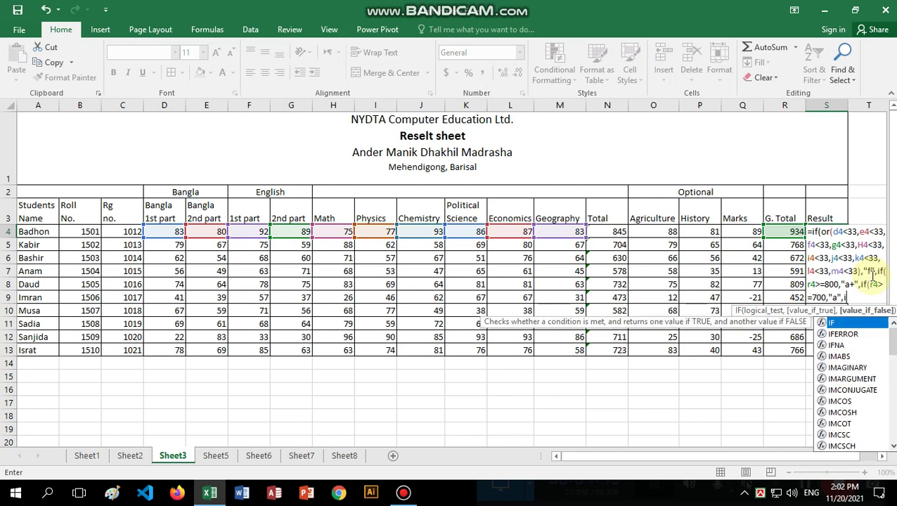
type("f")
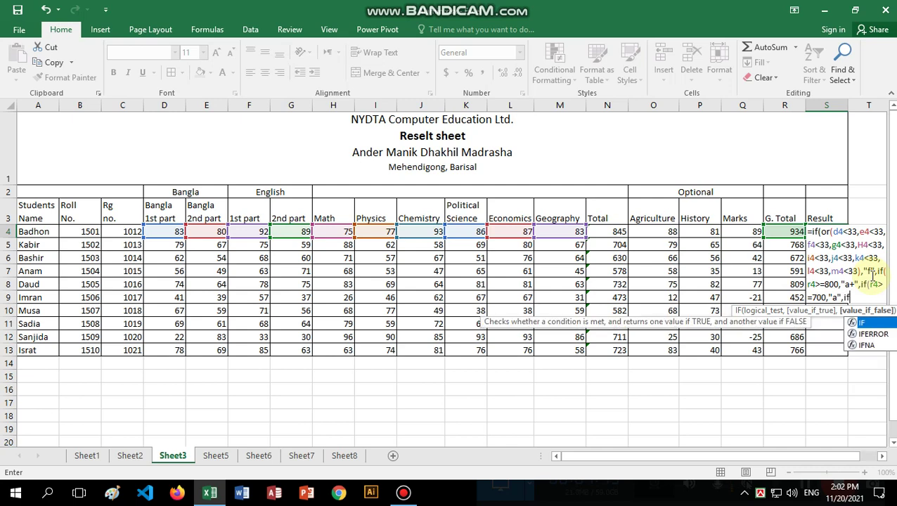
type("(")
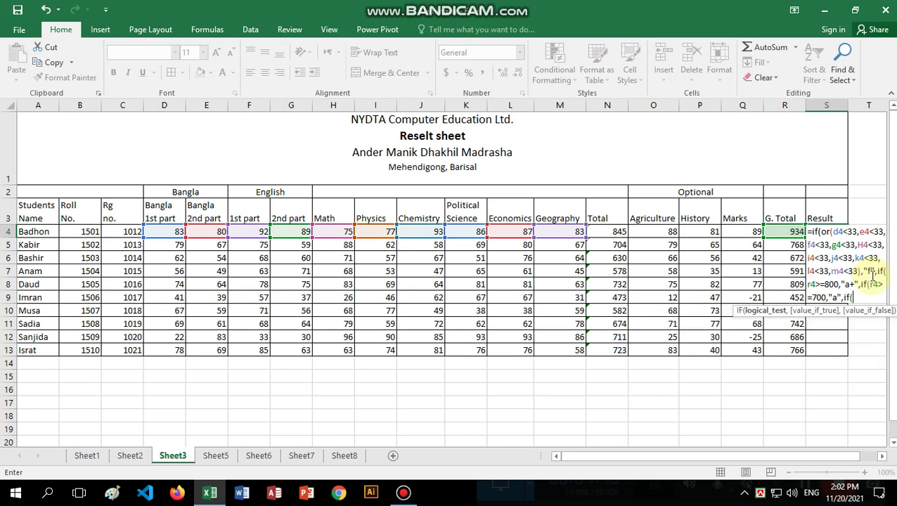
type("r4")
type(">=")
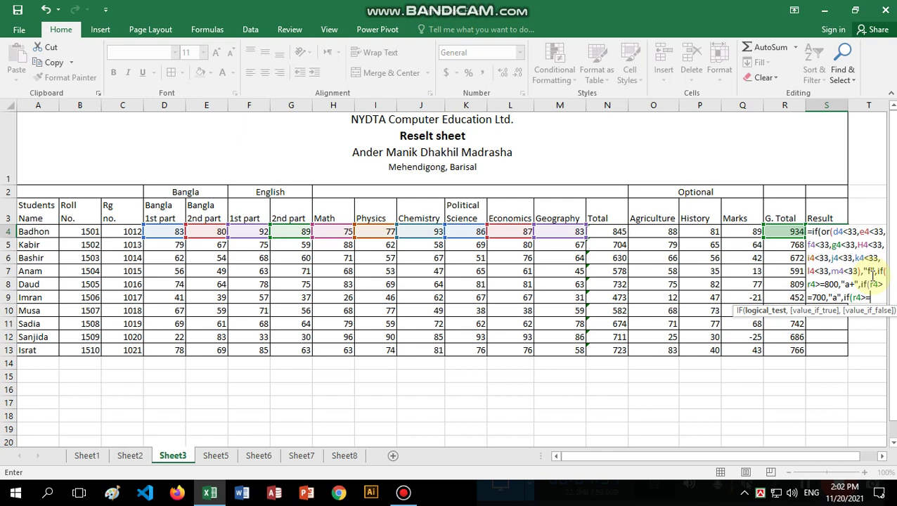
type("600")
type(",")
type("\"")
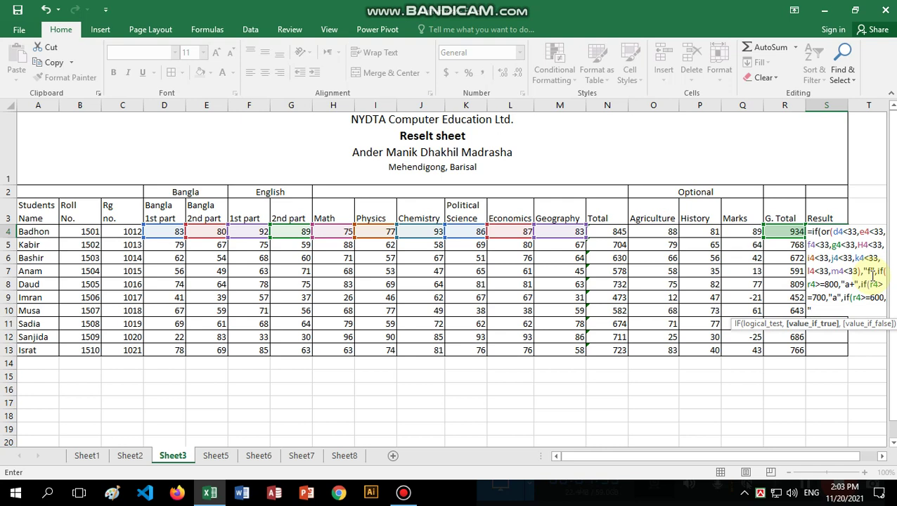
type("a")
type("-")
type("\",")
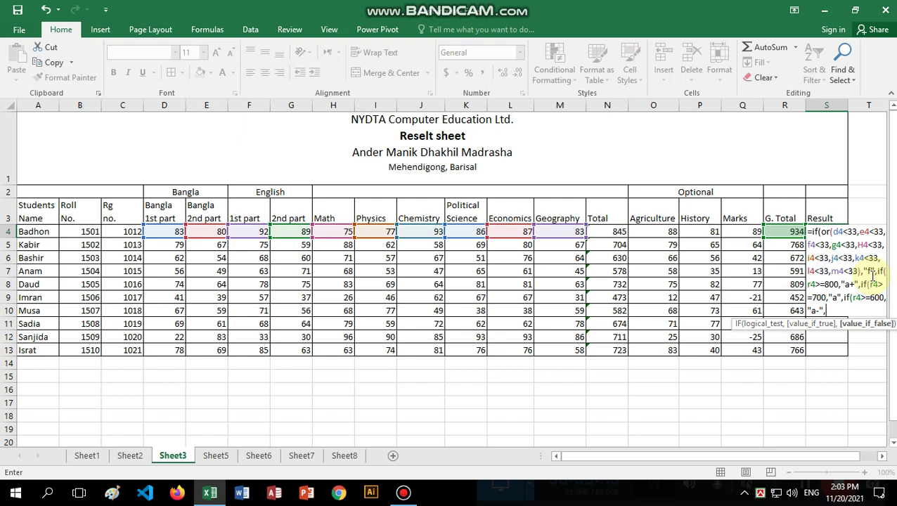
type("i")
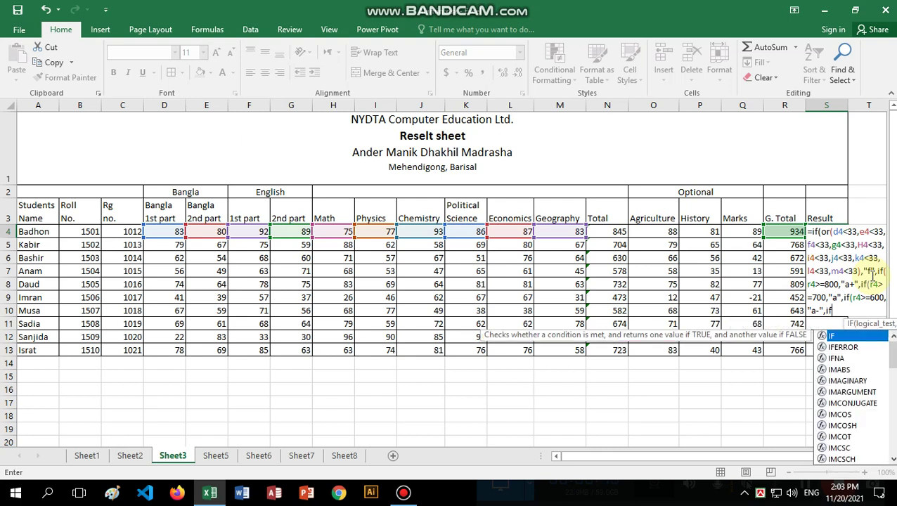
type("f(")
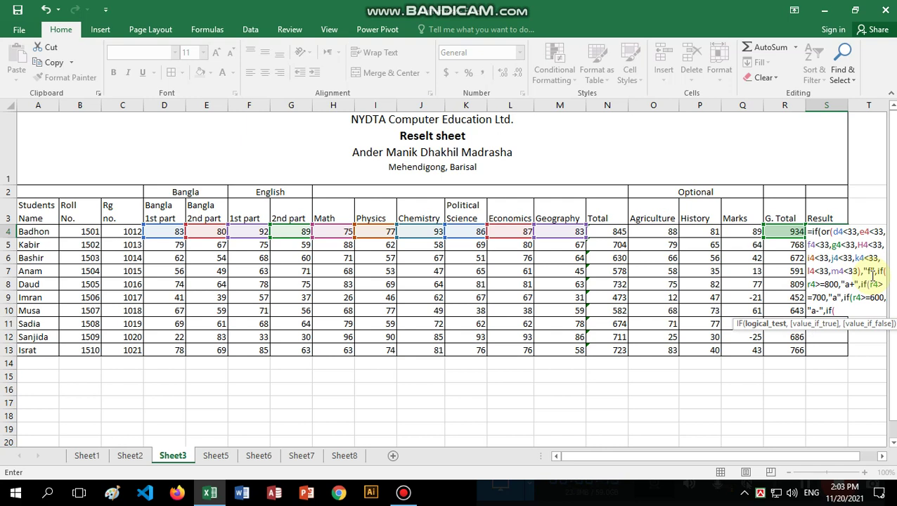
type("r")
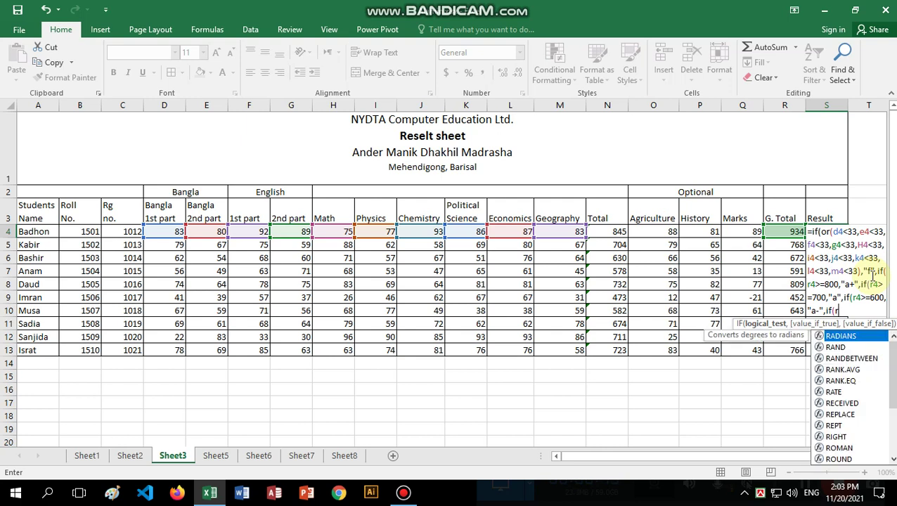
type("4")
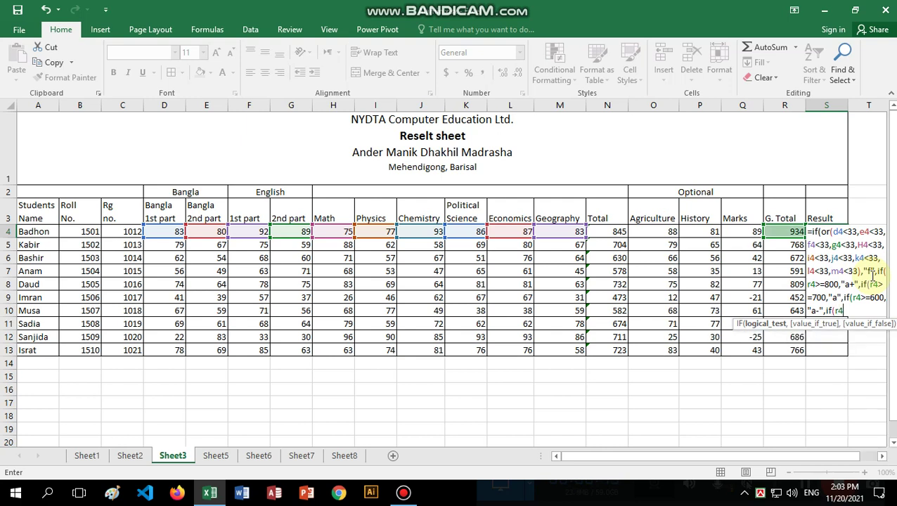
type(">=")
type("500")
type(",")
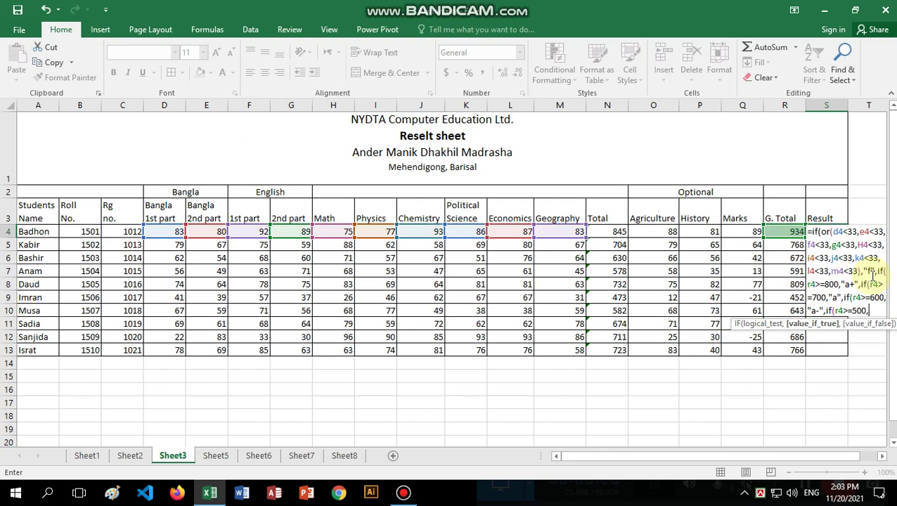
type("\"")
type("b\"")
type(",i")
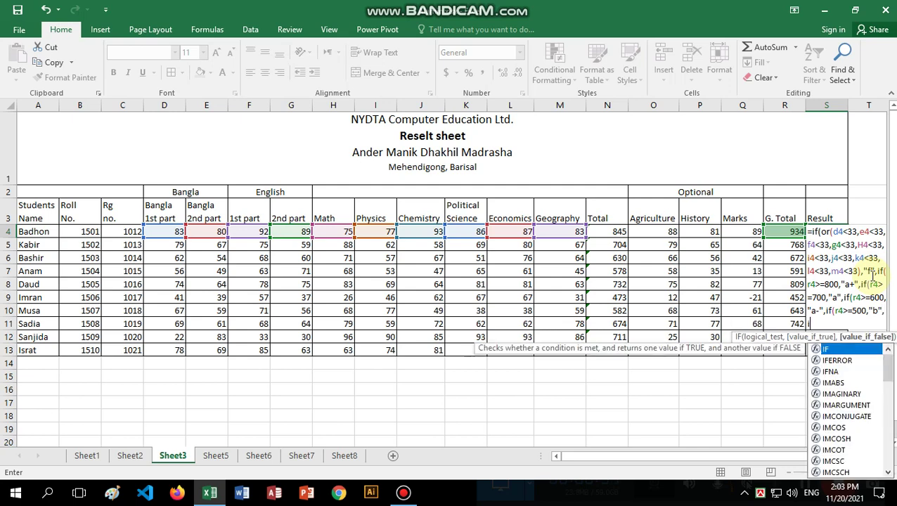
type("f(")
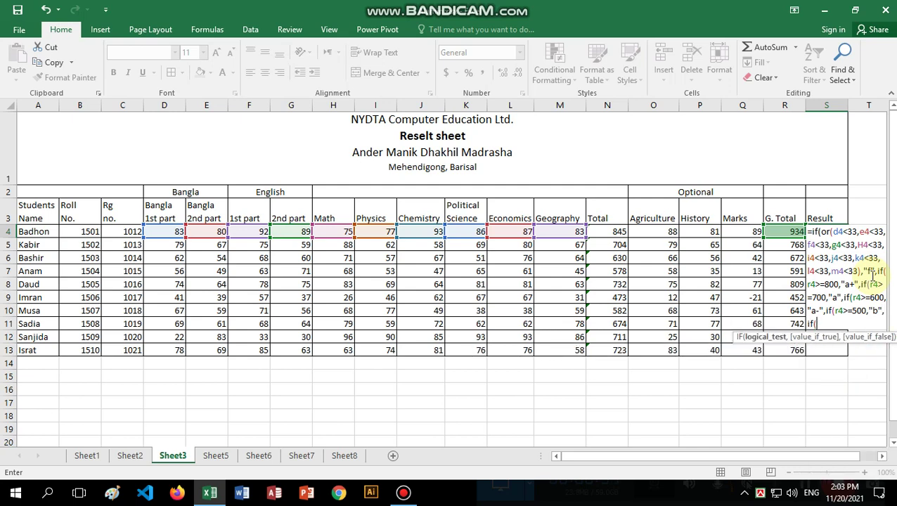
type("r4")
Complete the formula: 400 or more gives "c", 333 or more "d", otherwise "f", closing all parentheses
type(">=")
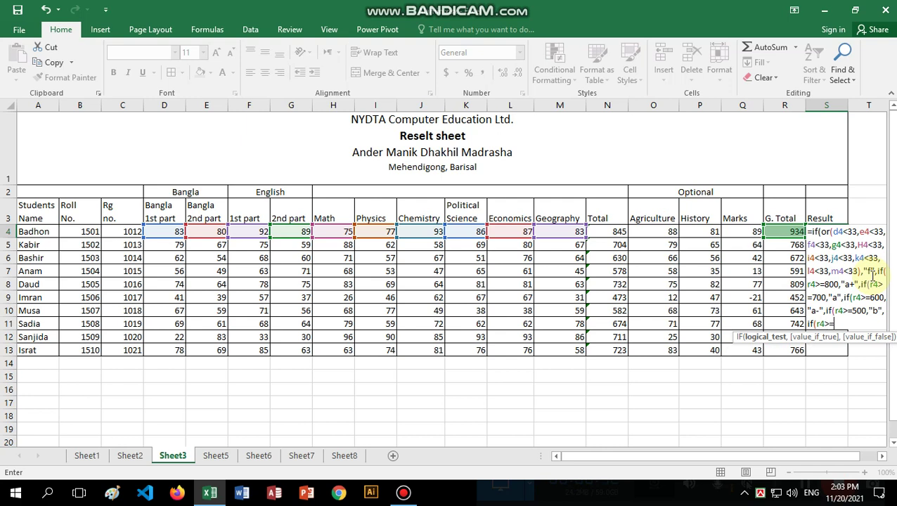
type("400")
type(",")
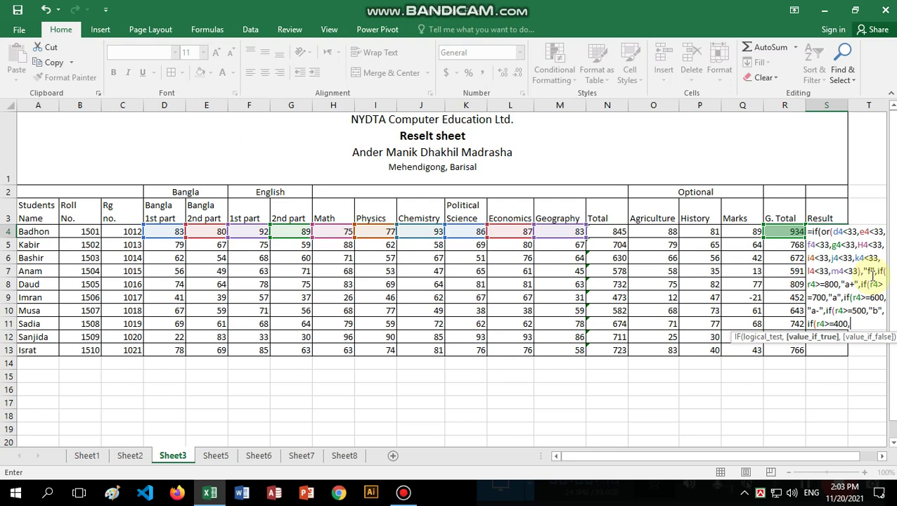
type("\"c")
type("\",")
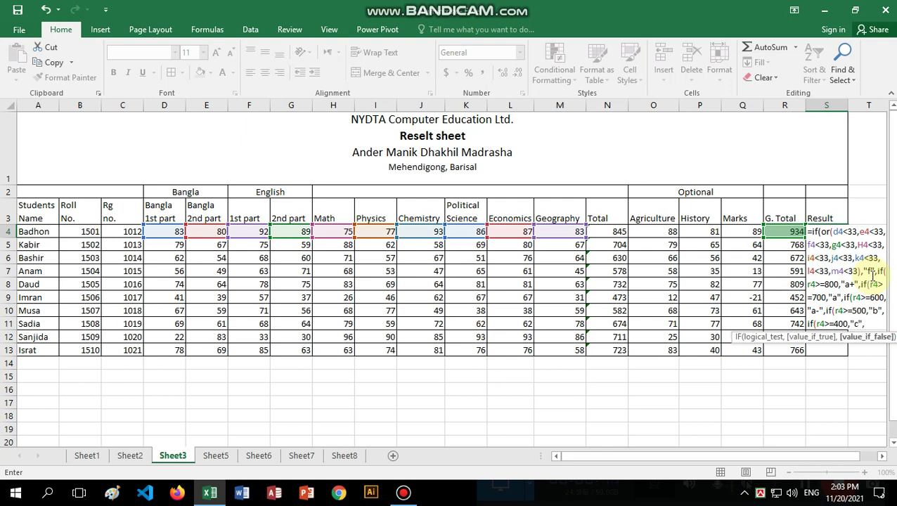
type("if")
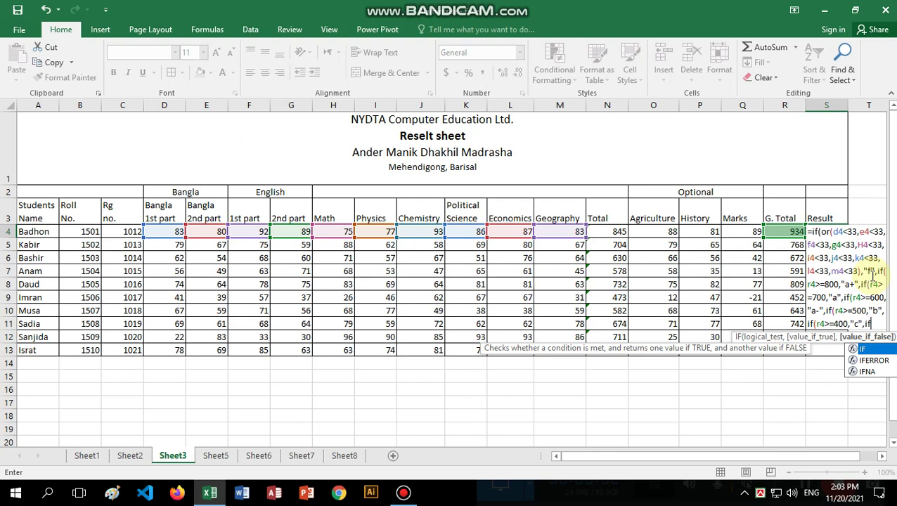
type("(r4>")
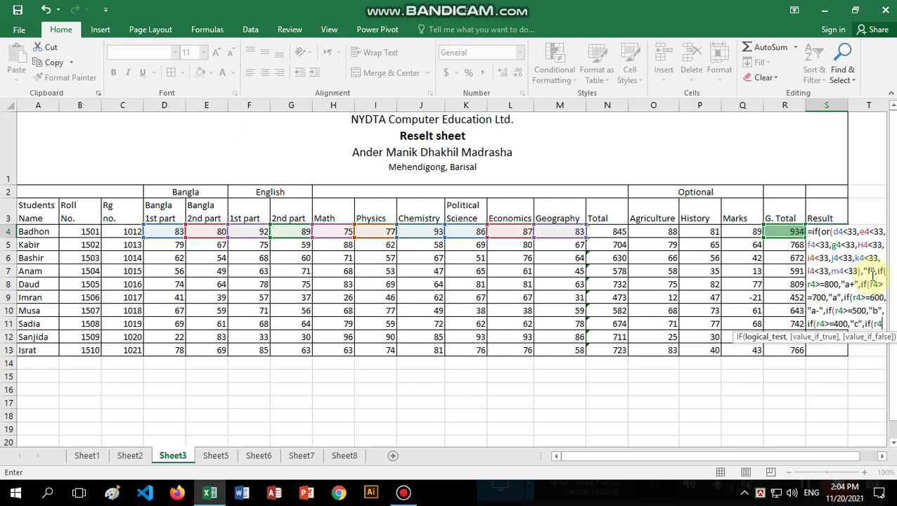
type("=")
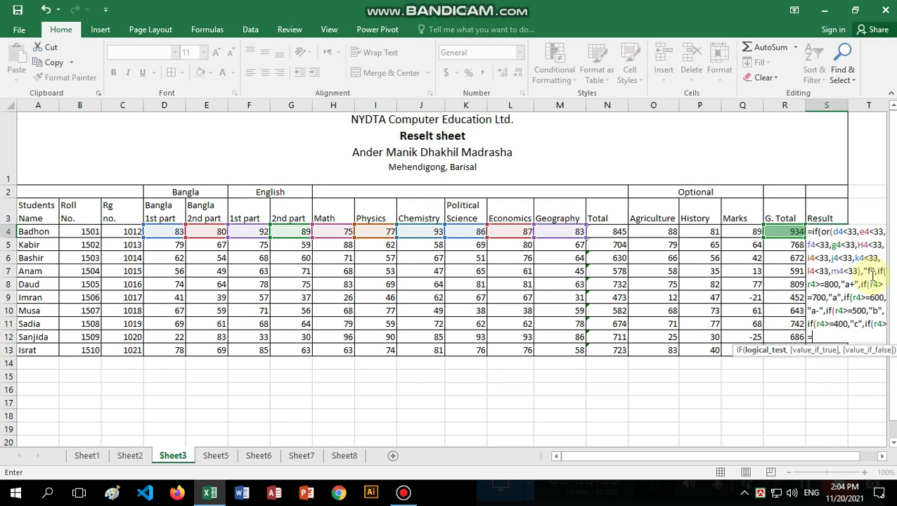
type("33")
type("3,")
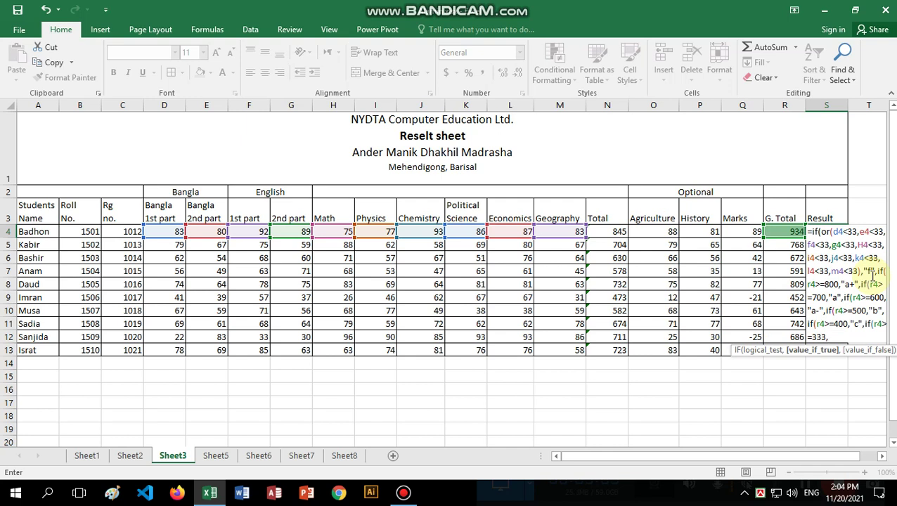
type("\"d")
type("\"")
type(",")
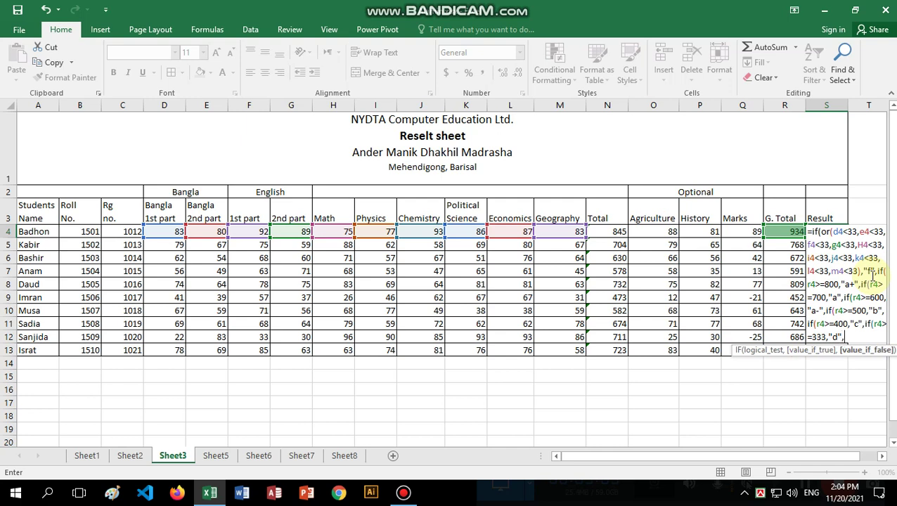
type("\"f")
type("\"")
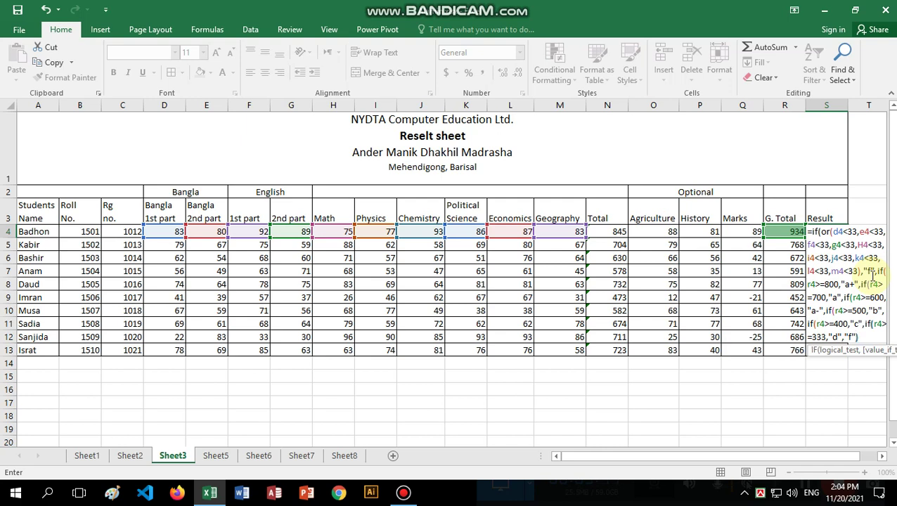
type(")))))")
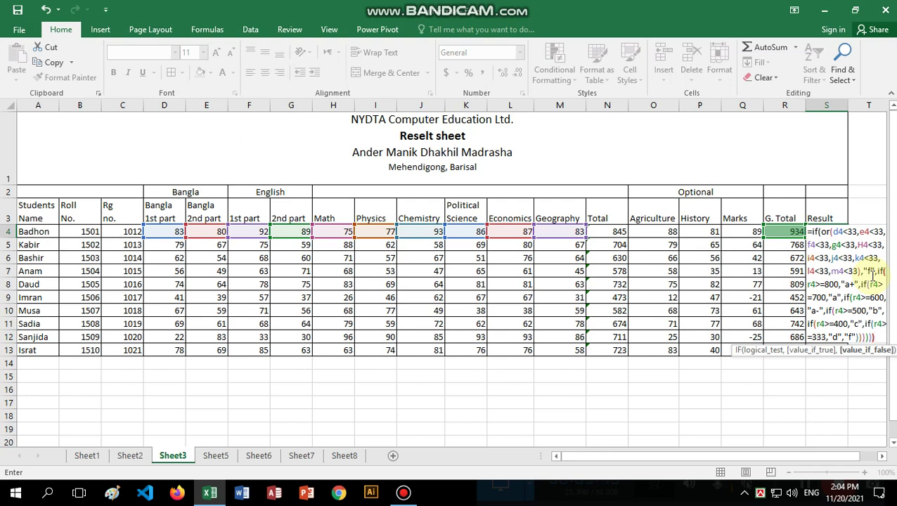
type(")")
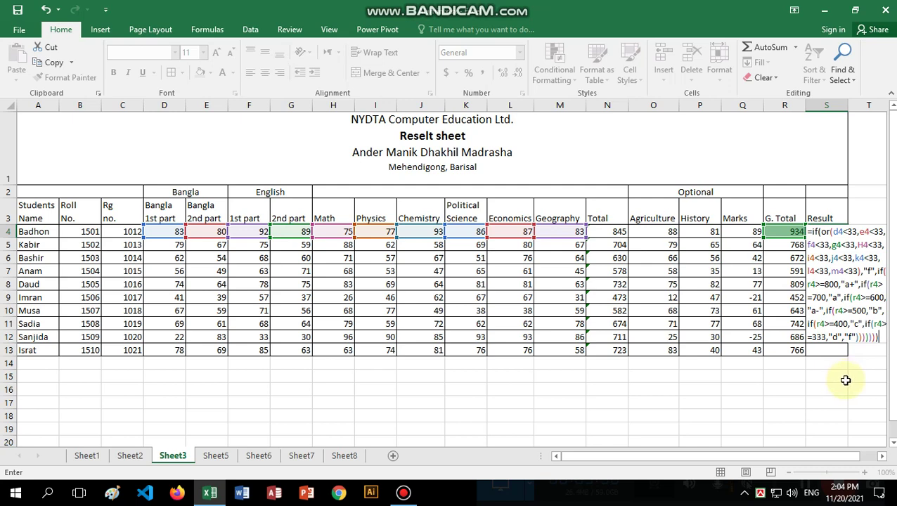
Commit the S4 grade formula and fill it down through S13 for all ten students
key("Return")
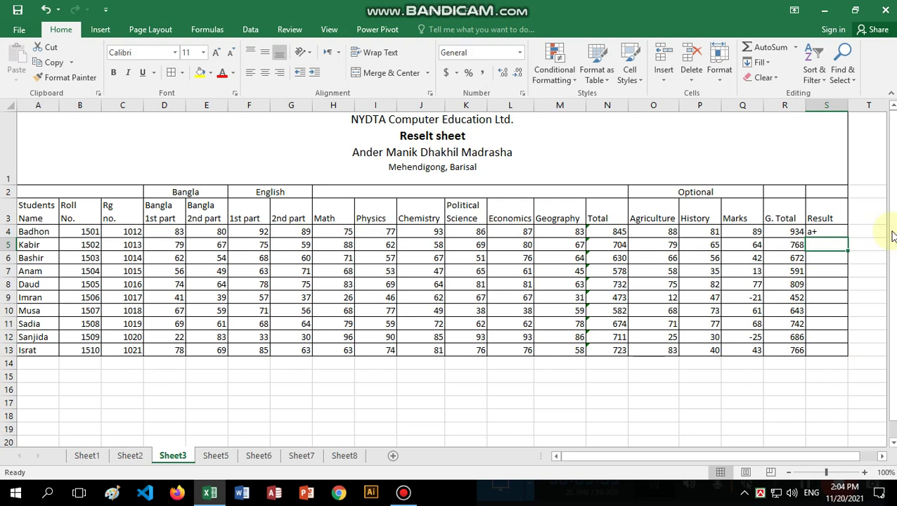
left_click(831, 234)
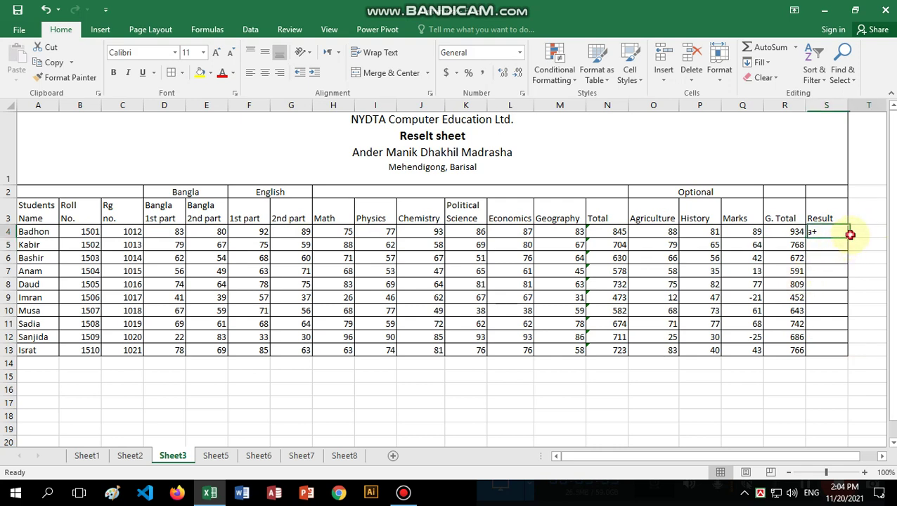
left_click_drag(847, 240, 851, 355)
left_click(614, 157)
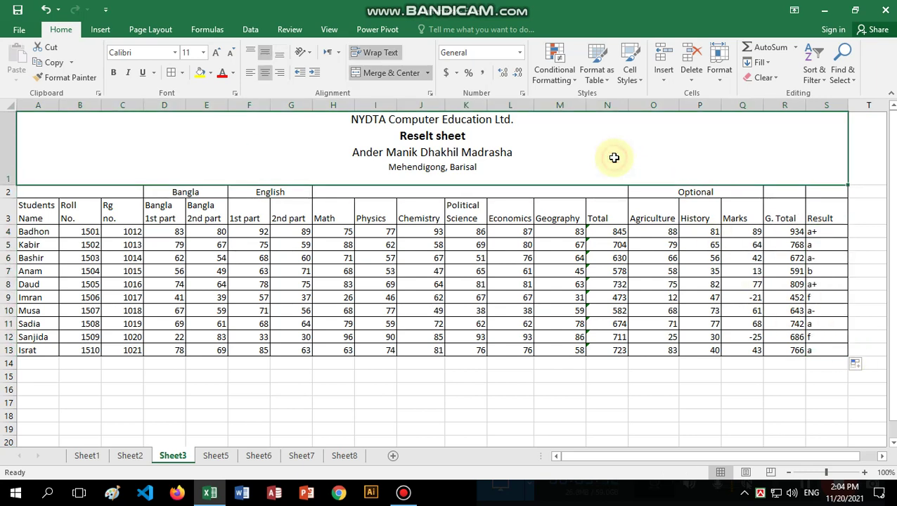